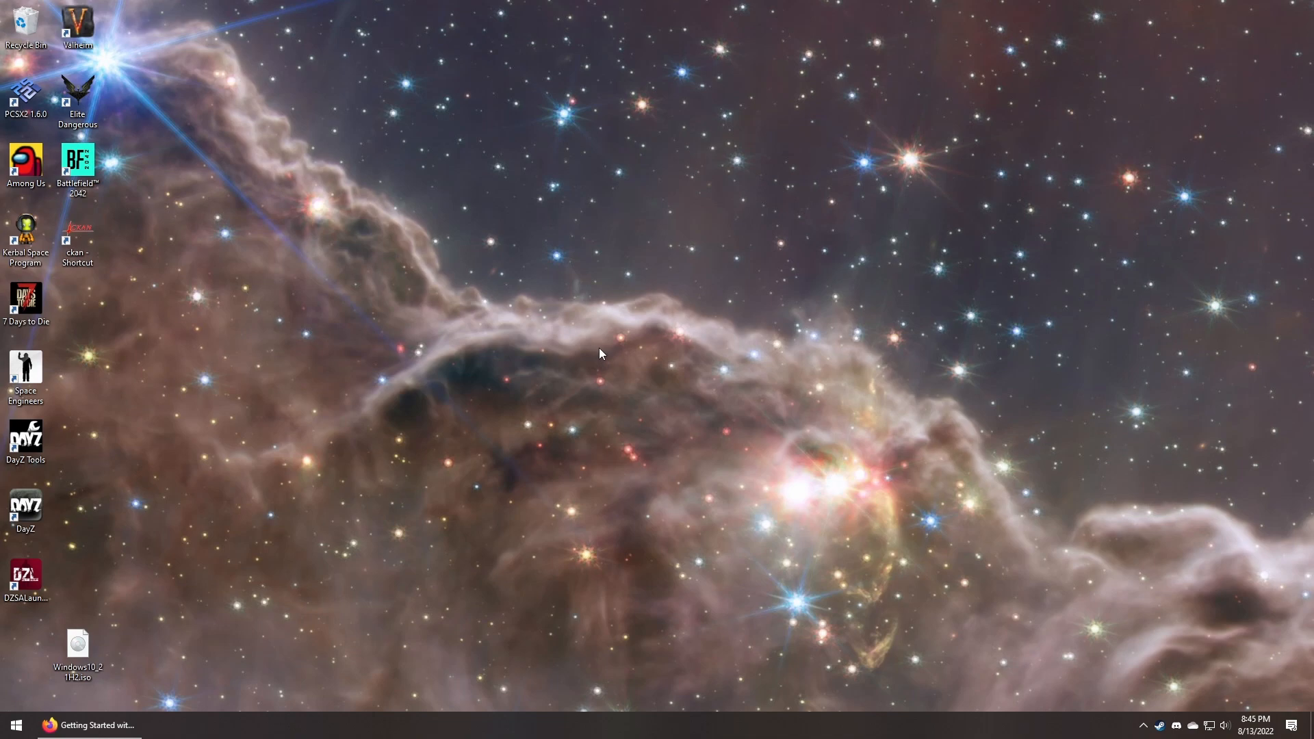
- Review the "Getting Started with IPMI" article, including what IPMI allows, HTML5 access and the Java applet requirements
{"action": "left_click", "coordinate": [89, 725]}
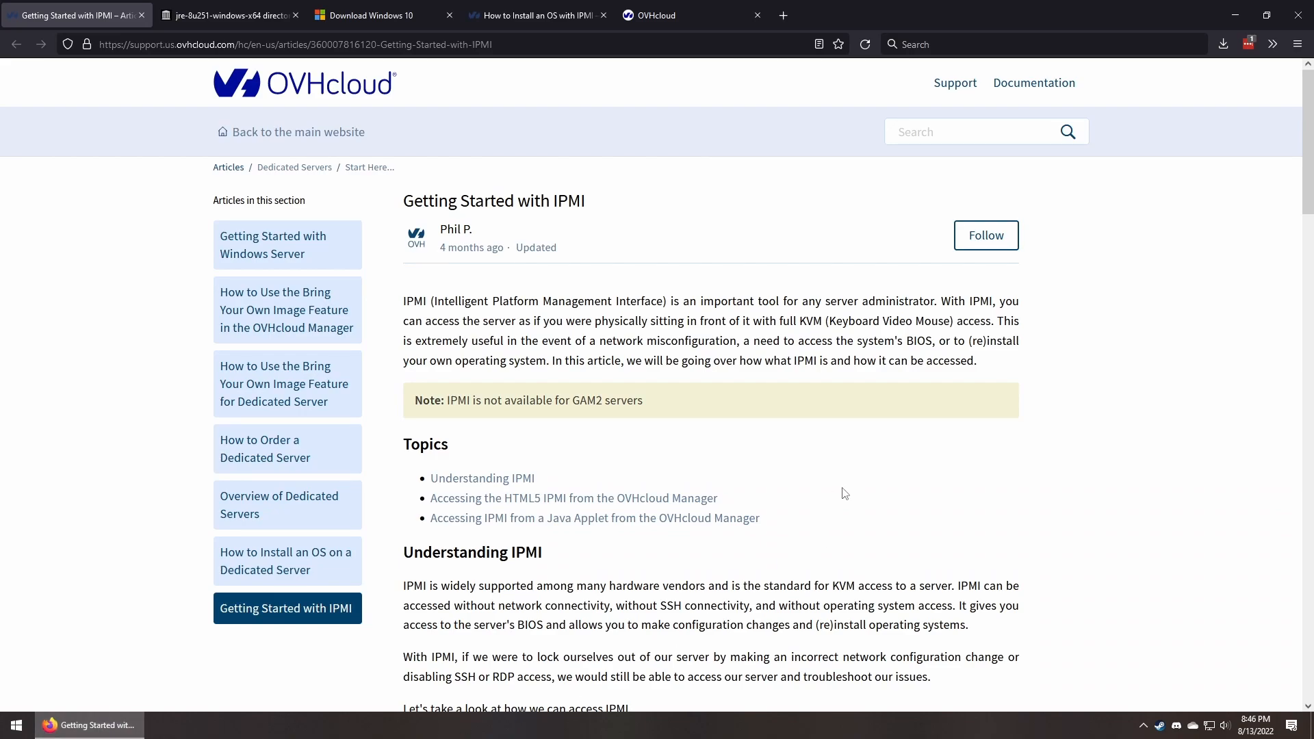
{"action": "scroll", "coordinate": [849, 483], "scroll_direction": "down", "scroll_amount": 1}
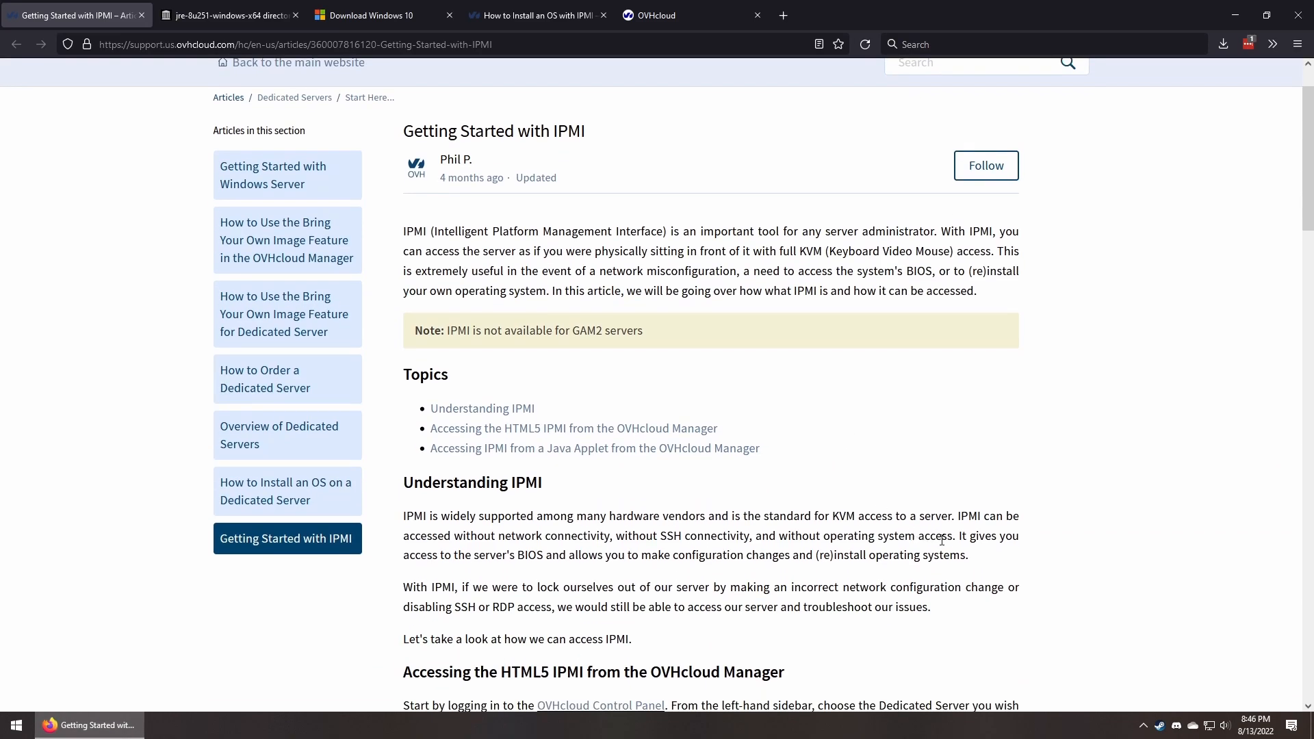
{"action": "left_click_drag", "start_coordinate": [956, 536], "coordinate": [980, 555]}
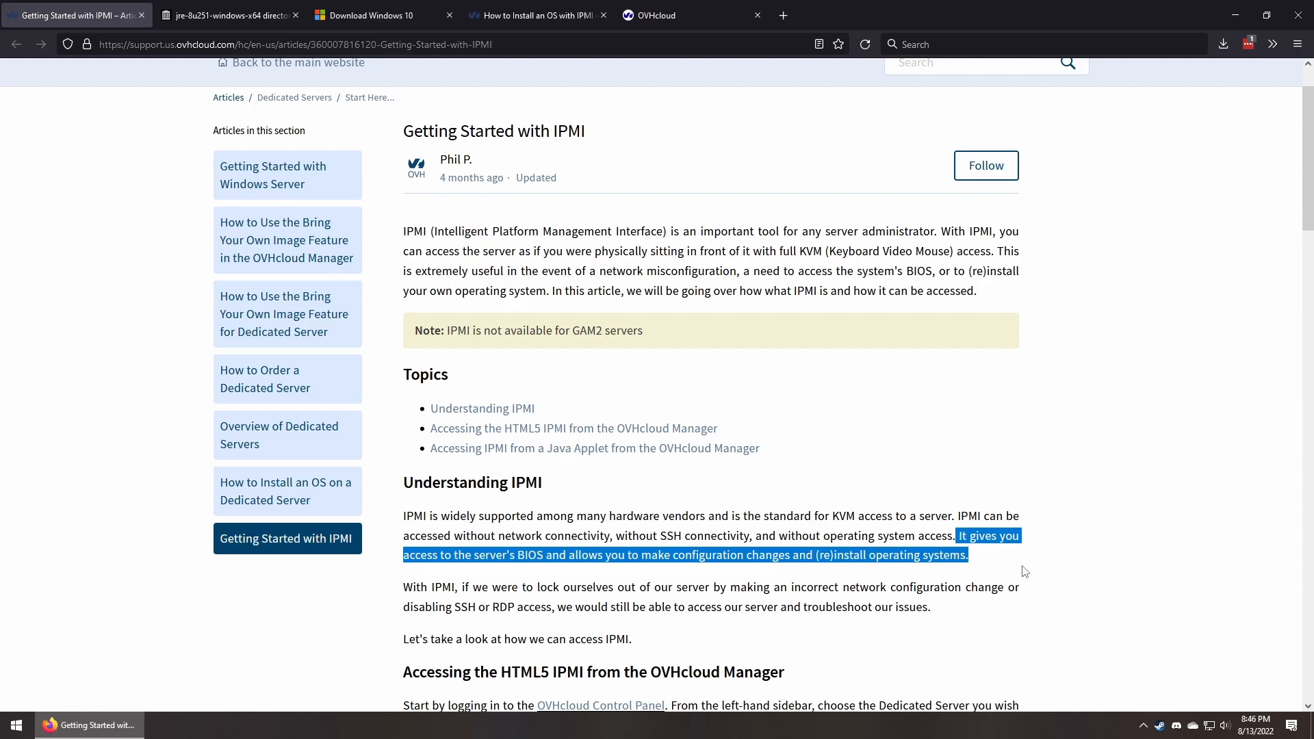
{"action": "scroll", "coordinate": [1034, 383], "scroll_direction": "down", "scroll_amount": 13}
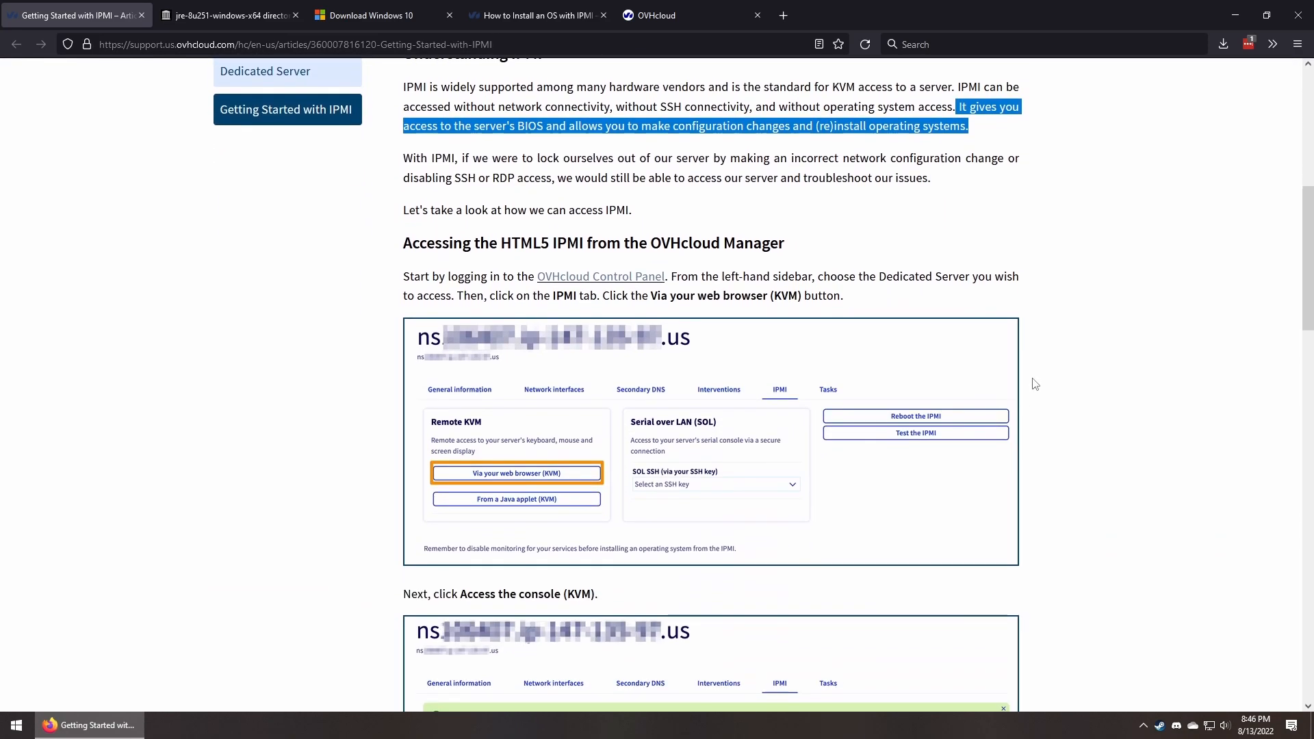
{"action": "scroll", "coordinate": [1034, 382], "scroll_direction": "down", "scroll_amount": 2}
{"action": "left_click_drag", "start_coordinate": [403, 430], "coordinate": [890, 430]}
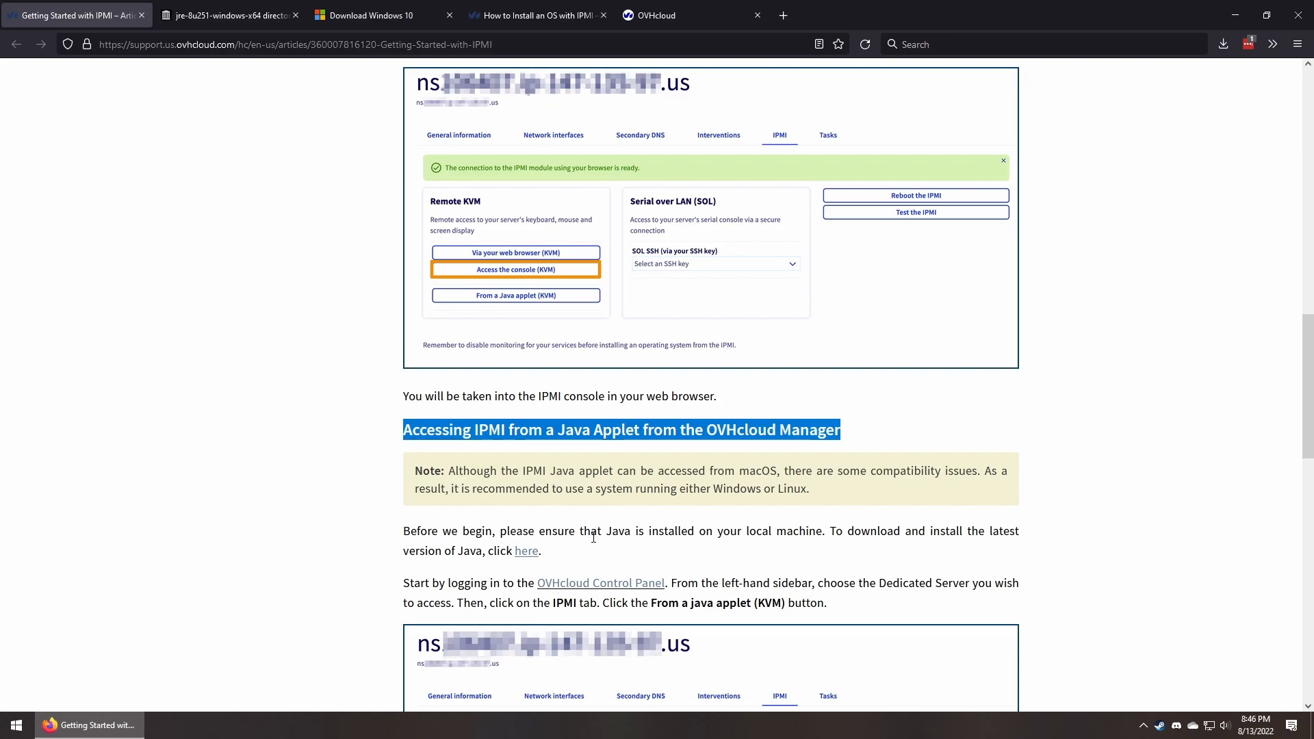
{"action": "left_click_drag", "start_coordinate": [567, 561], "coordinate": [840, 531]}
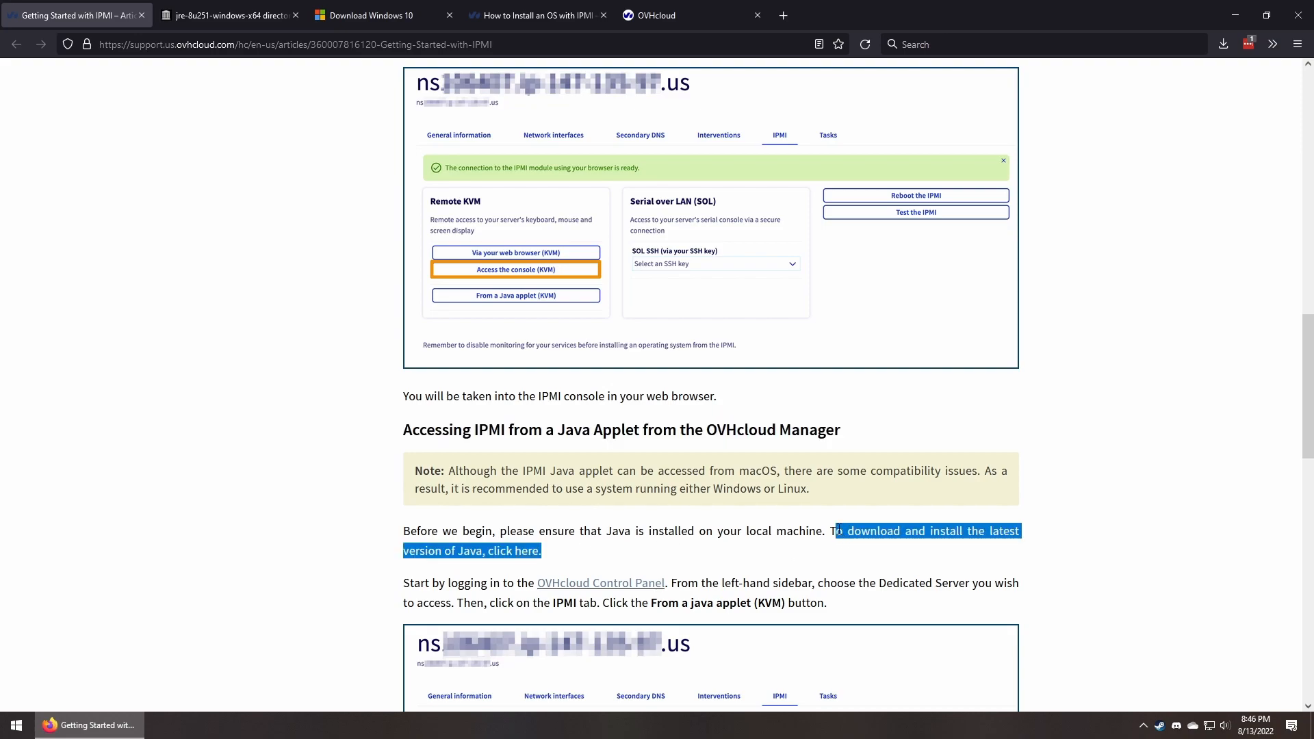
{"action": "left_click", "coordinate": [680, 568]}
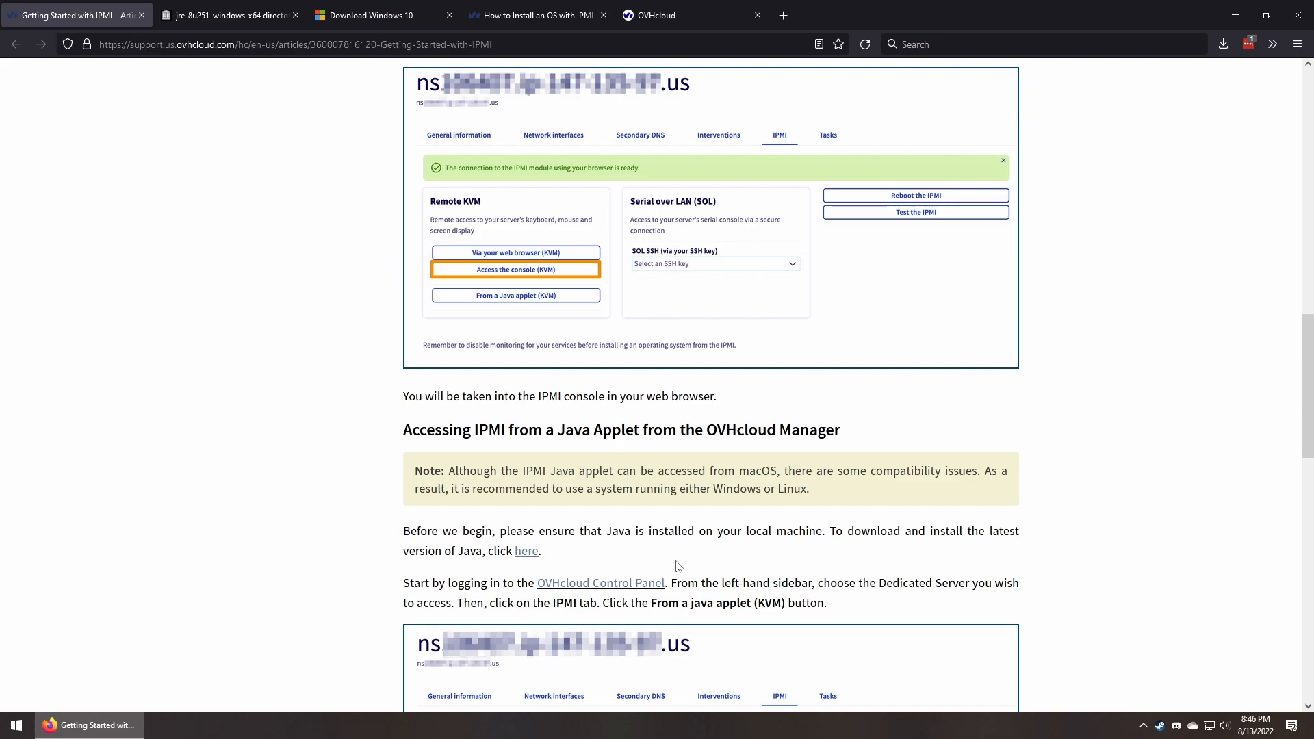
- Review the jre-8u251-windows-x64 files, the Windows 10 download page and the Java instructions in "How to Install an OS with IPMI"
{"action": "left_click", "coordinate": [263, 7]}
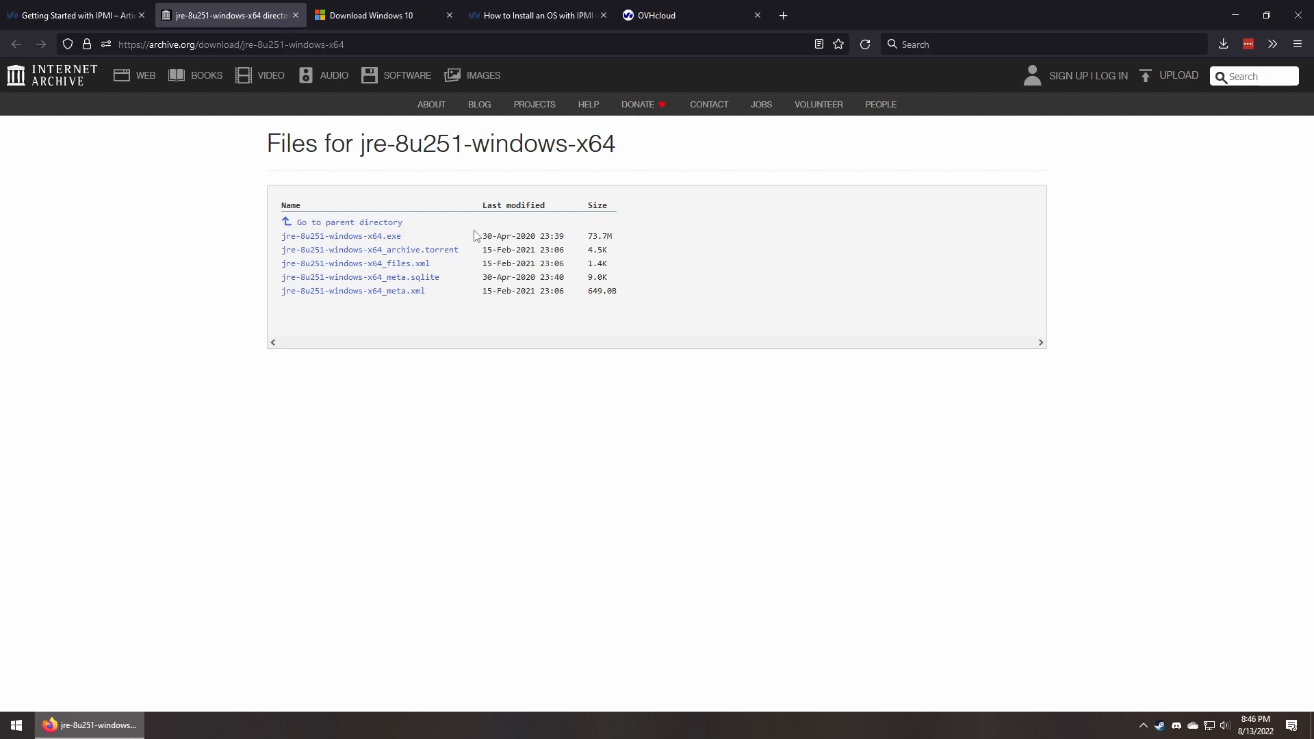
{"action": "left_click", "coordinate": [402, 7]}
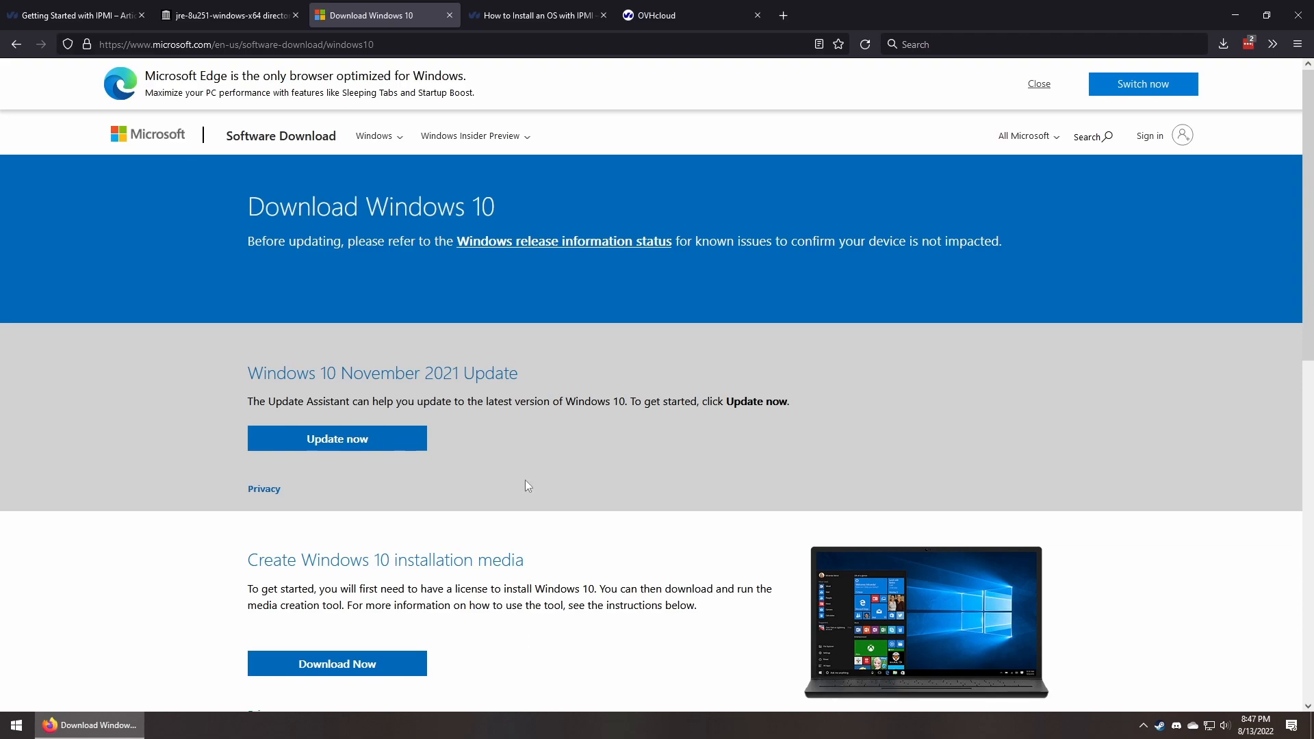
{"action": "left_click", "coordinate": [528, 10]}
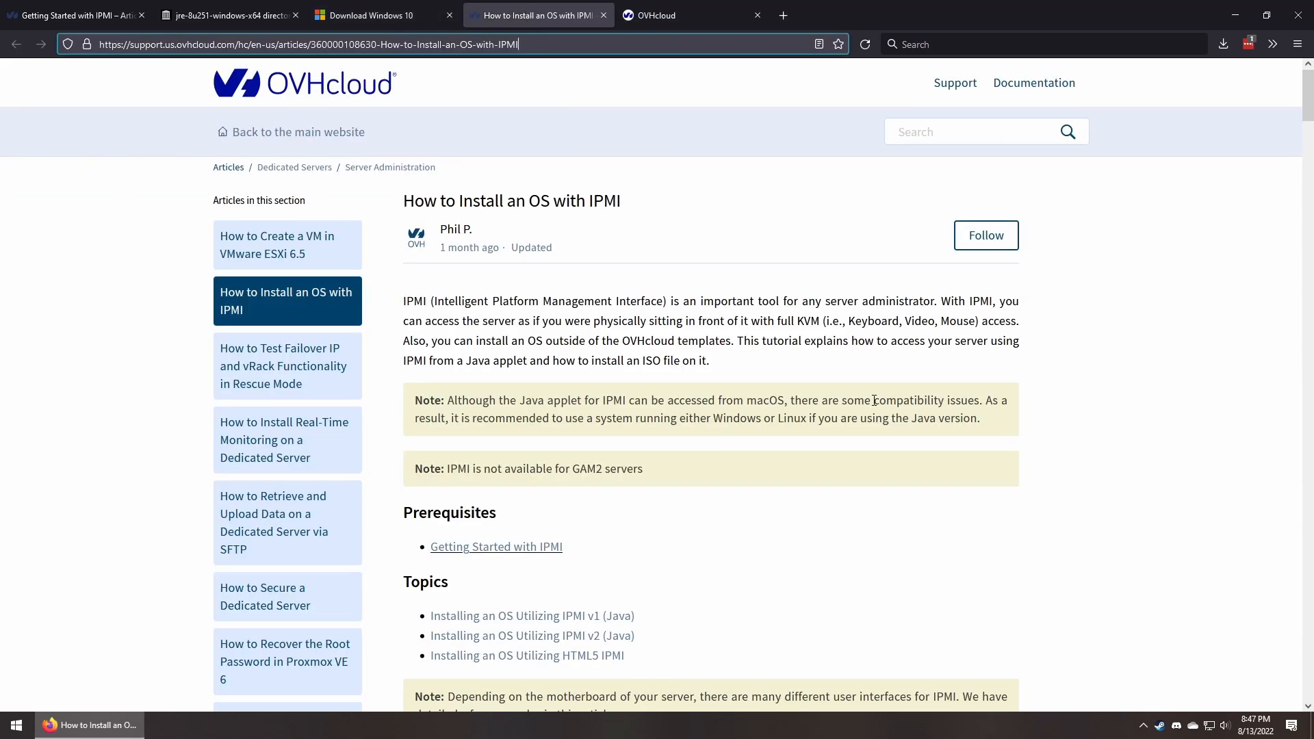
{"action": "scroll", "coordinate": [934, 480], "scroll_direction": "down", "scroll_amount": 5}
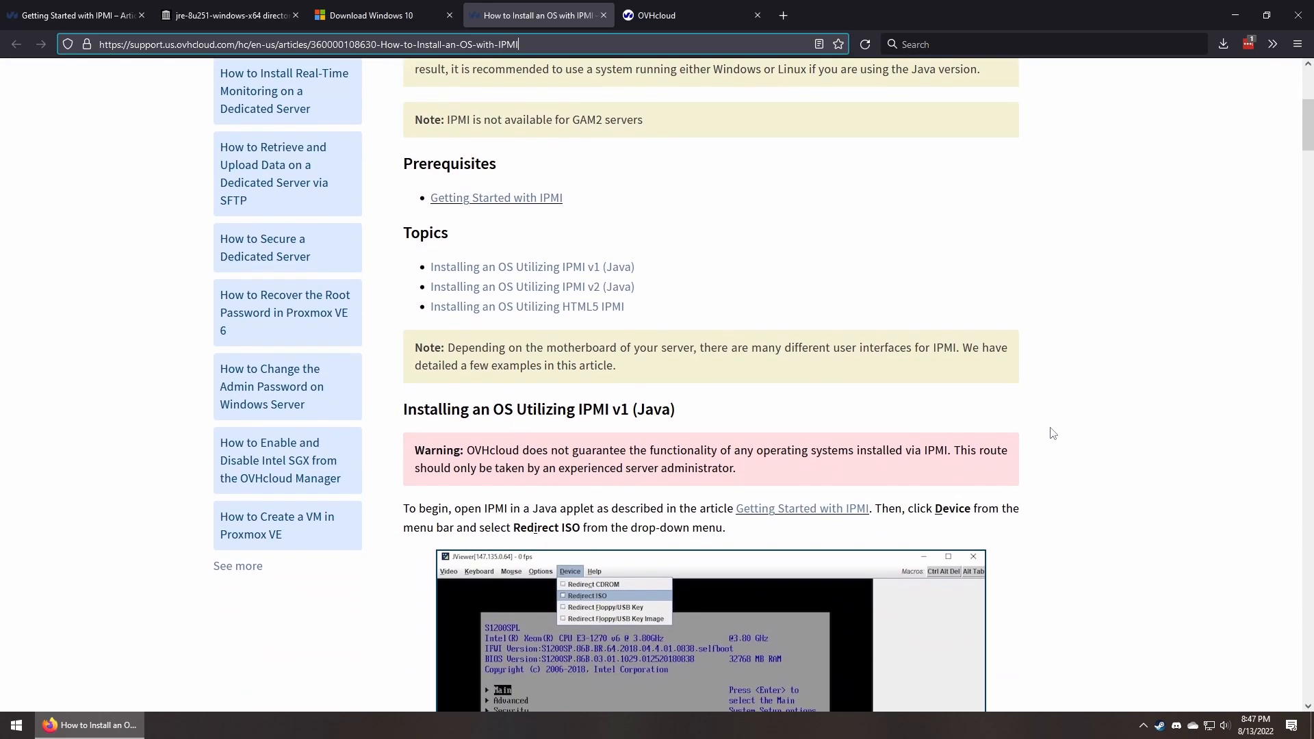
{"action": "scroll", "coordinate": [1062, 431], "scroll_direction": "down", "scroll_amount": 4}
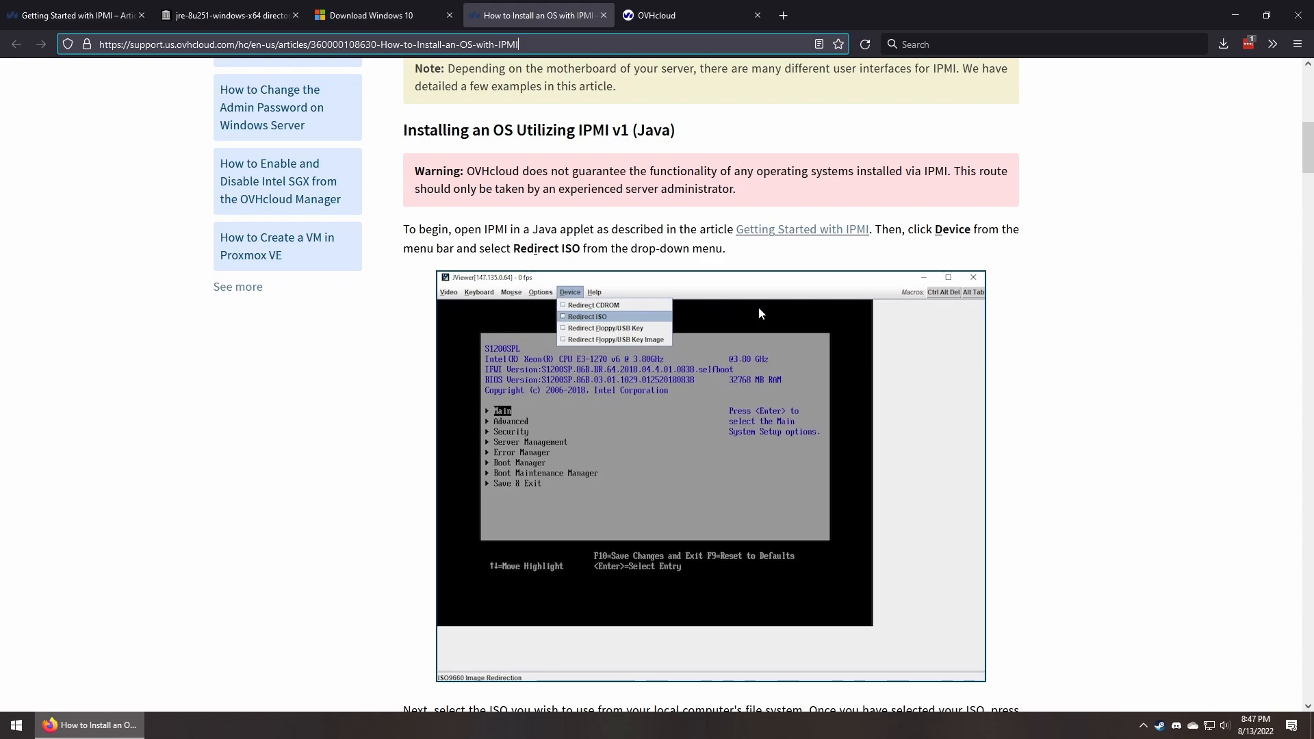
{"action": "scroll", "coordinate": [759, 306], "scroll_direction": "down", "scroll_amount": 9}
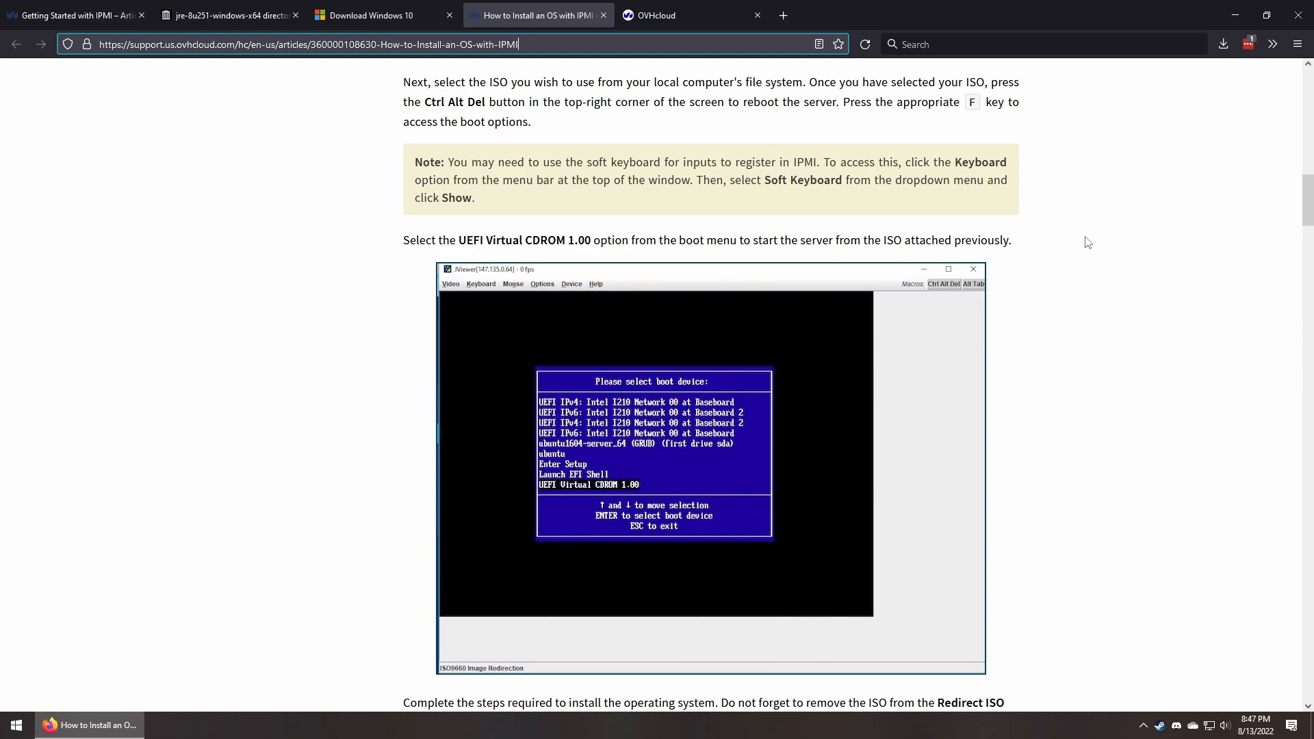
- Request Java applet KVM access from the dedicated server's IPMI page in OVHcloud and save the JNLP file to the Desktop
{"action": "left_click", "coordinate": [702, 6]}
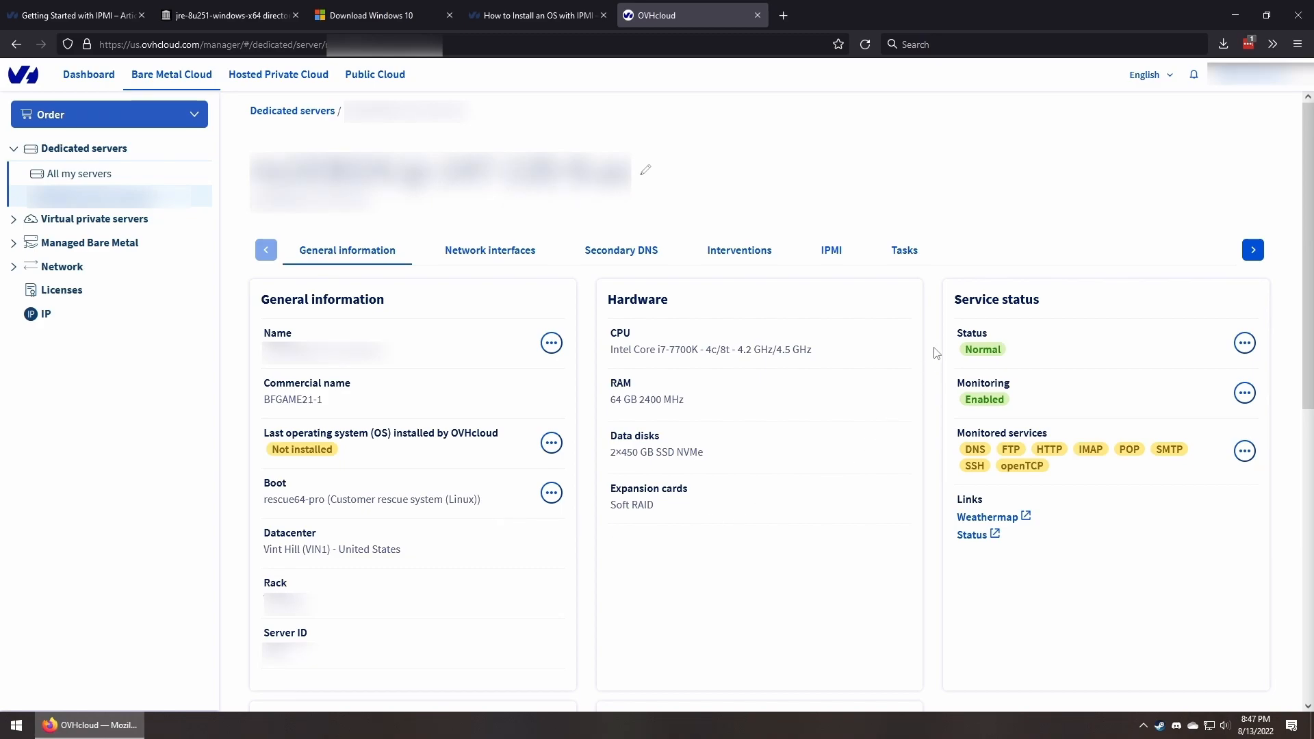
{"action": "left_click", "coordinate": [830, 252]}
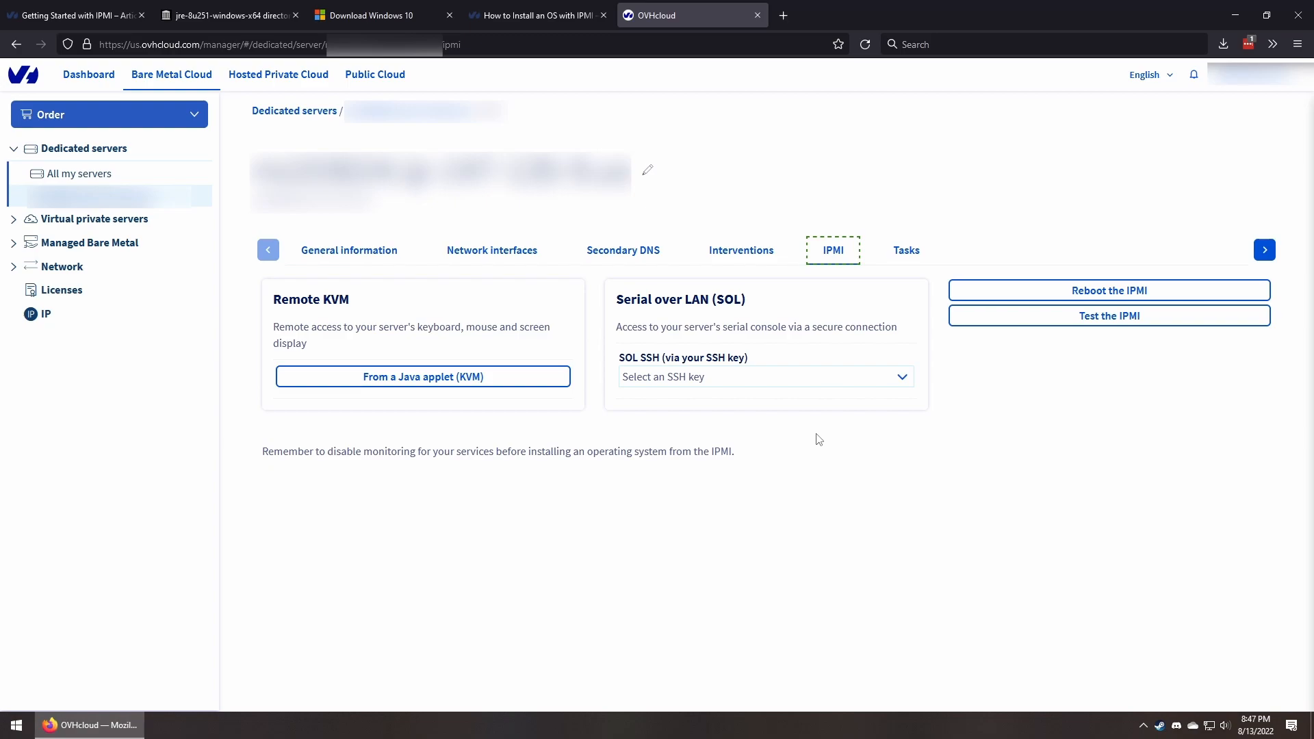
{"action": "left_click", "coordinate": [455, 382]}
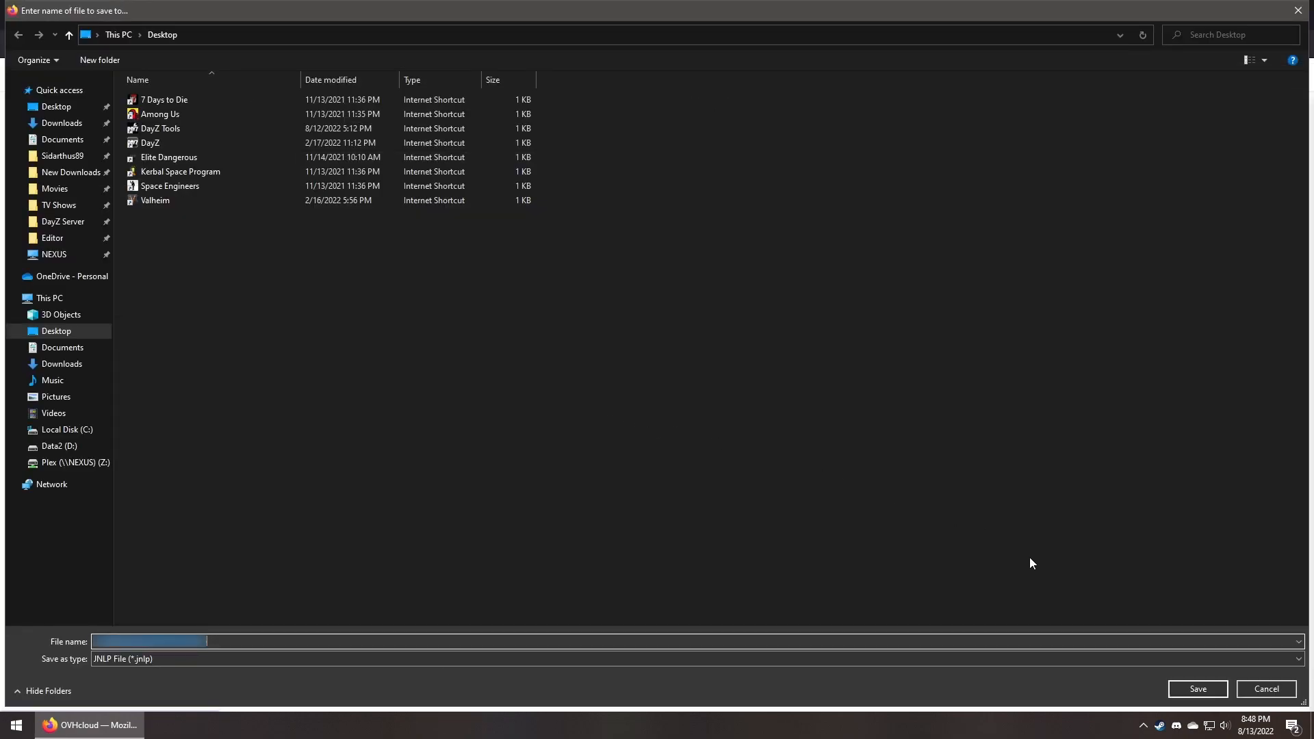
{"action": "left_click", "coordinate": [1175, 688]}
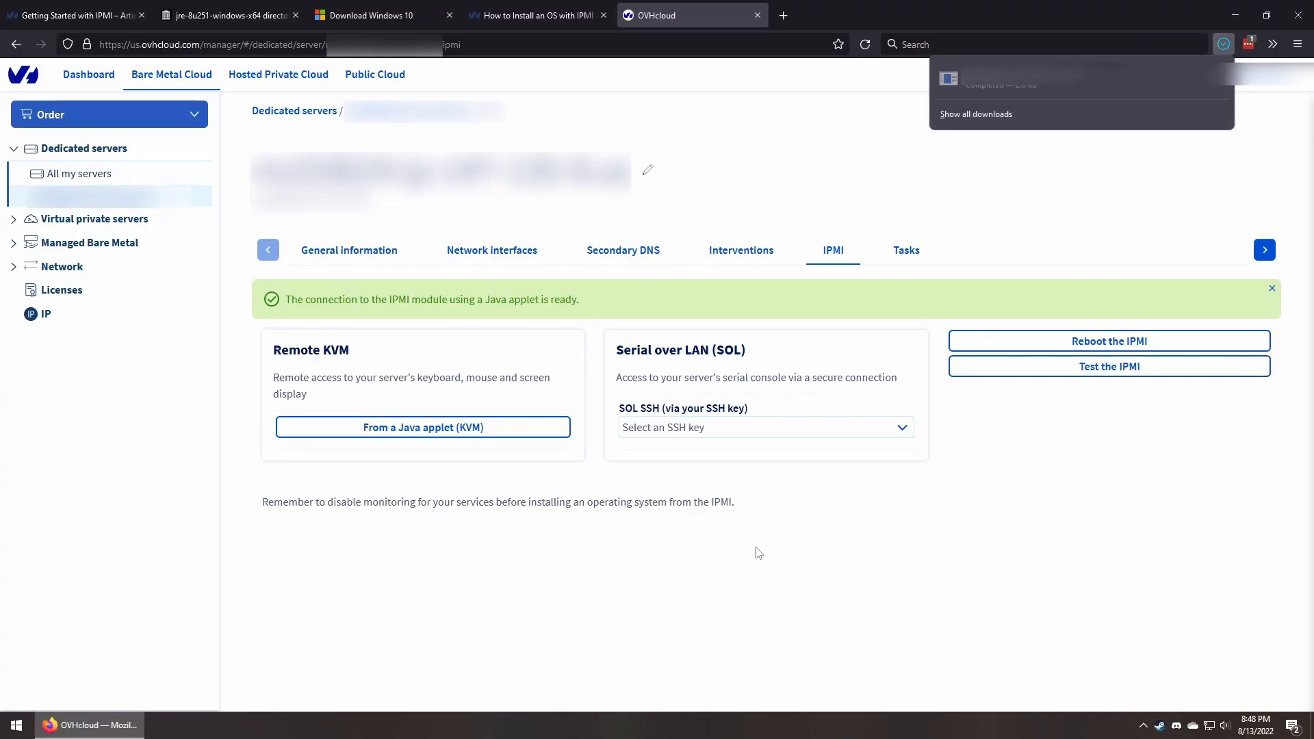
- Disable monitoring for the dedicated server in its general information
{"action": "left_click_drag", "start_coordinate": [271, 502], "coordinate": [794, 514]}
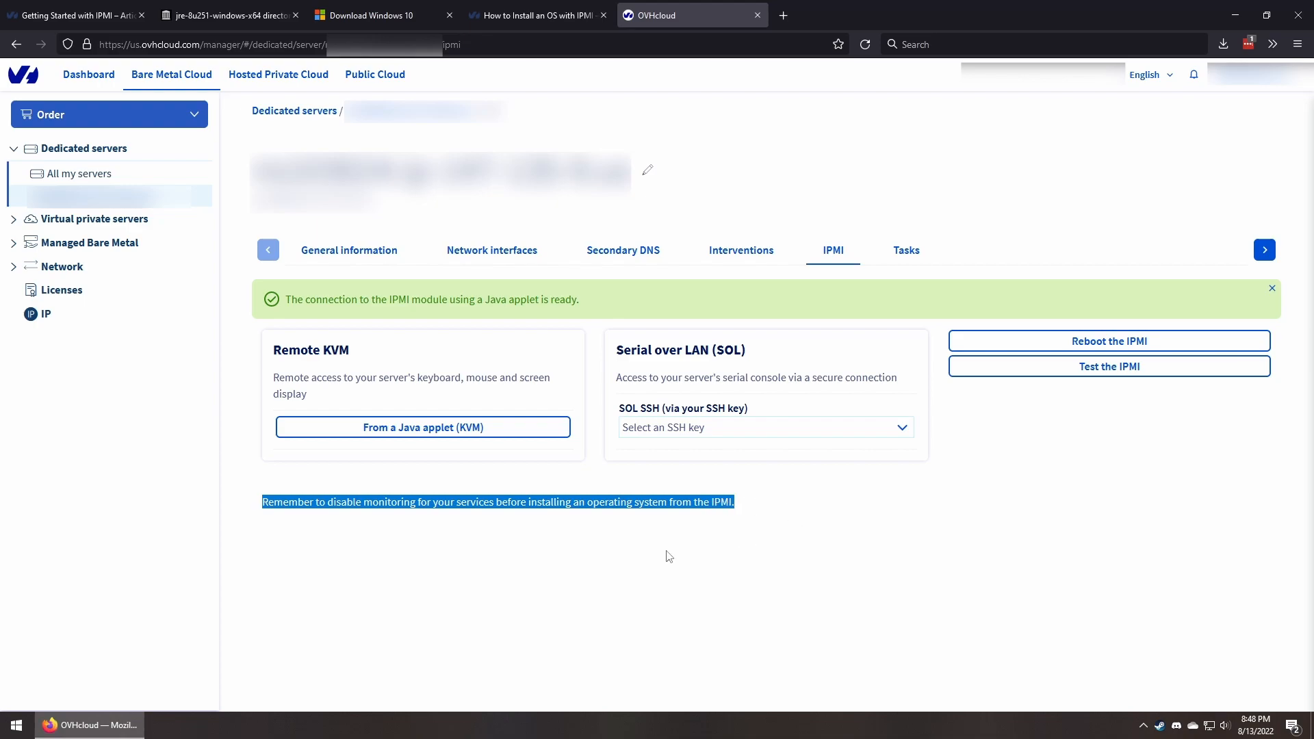
{"action": "left_click", "coordinate": [344, 254]}
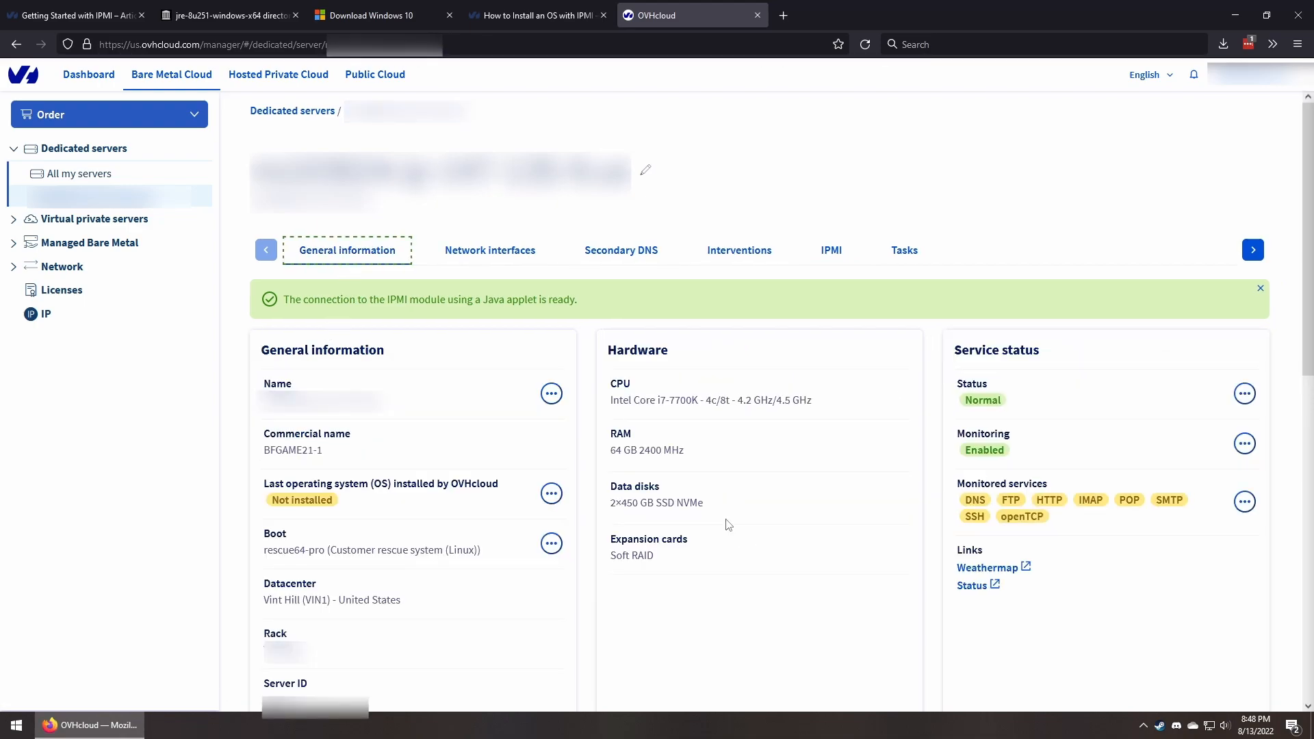
{"action": "left_click", "coordinate": [1246, 445]}
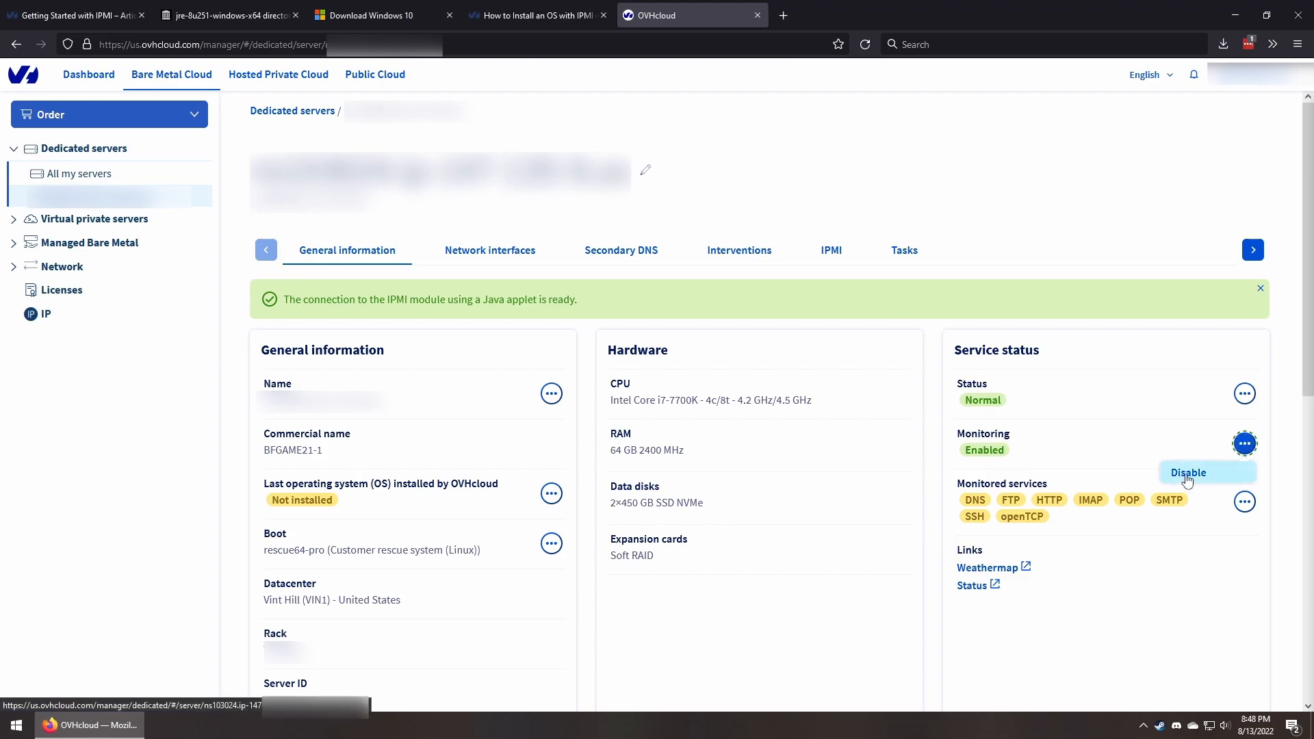
{"action": "left_click", "coordinate": [1186, 475]}
{"action": "left_click", "coordinate": [814, 239]}
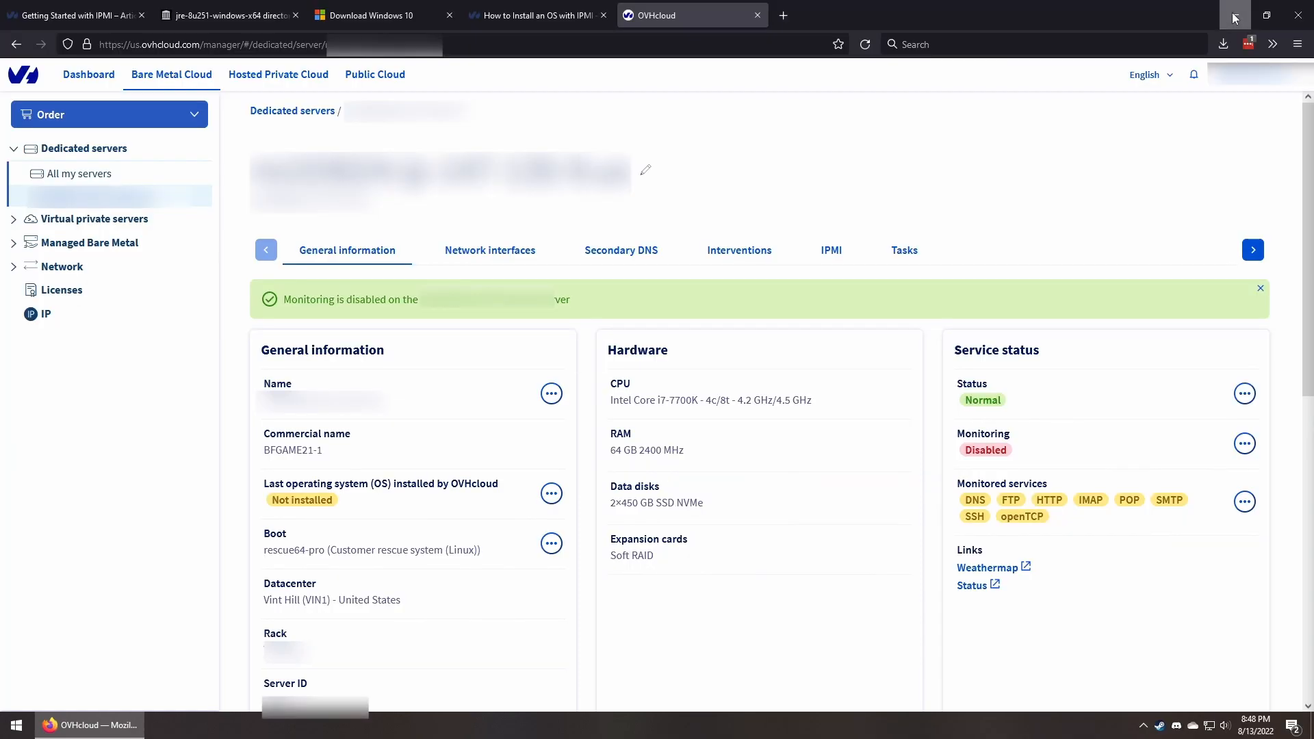
- Open the downloaded JNLP file from the desktop and allow the JViewer application to run
{"action": "left_click", "coordinate": [1235, 18]}
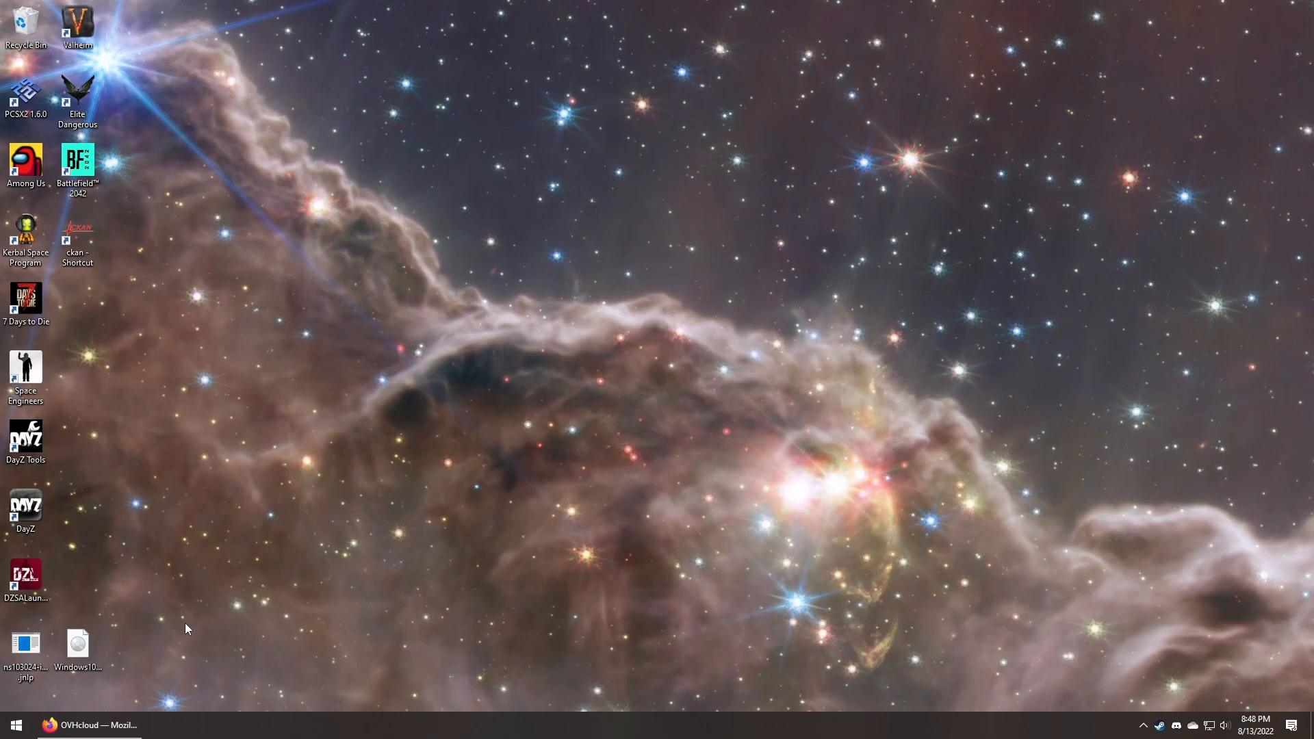
{"action": "double_click", "coordinate": [26, 647]}
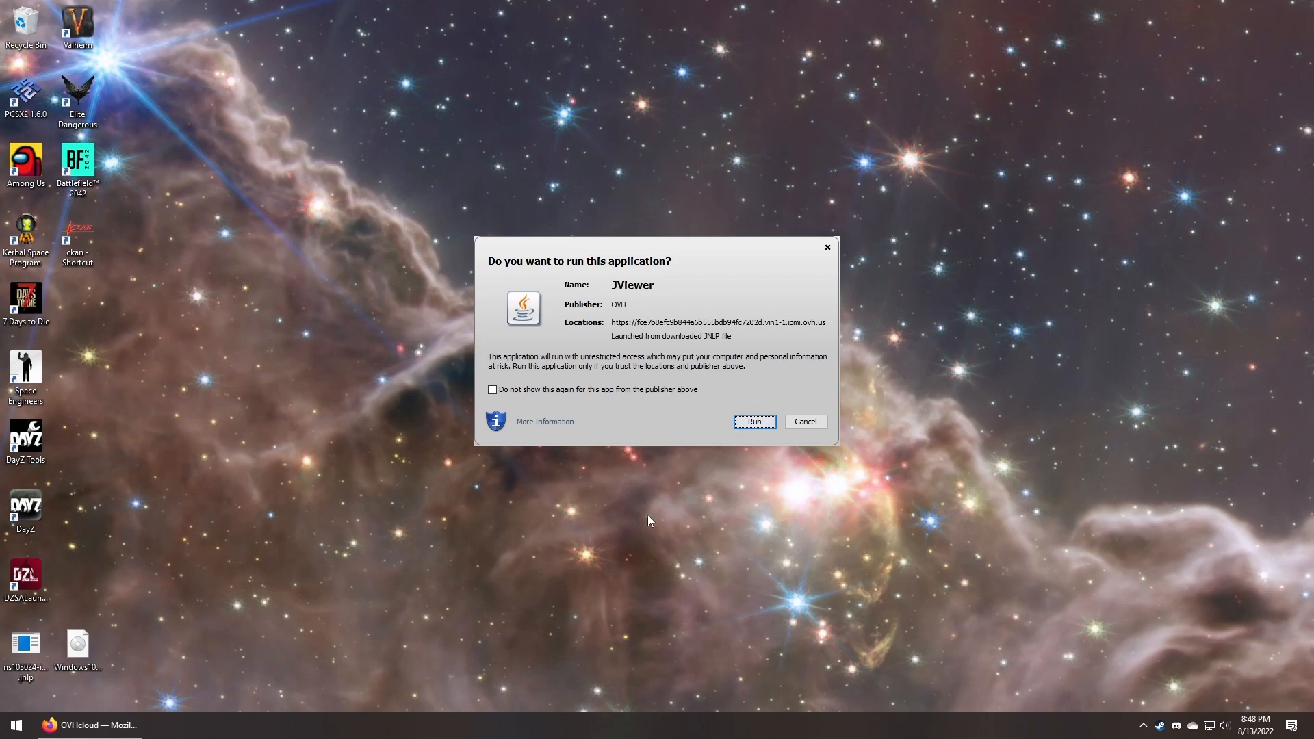
{"action": "left_click", "coordinate": [756, 424]}
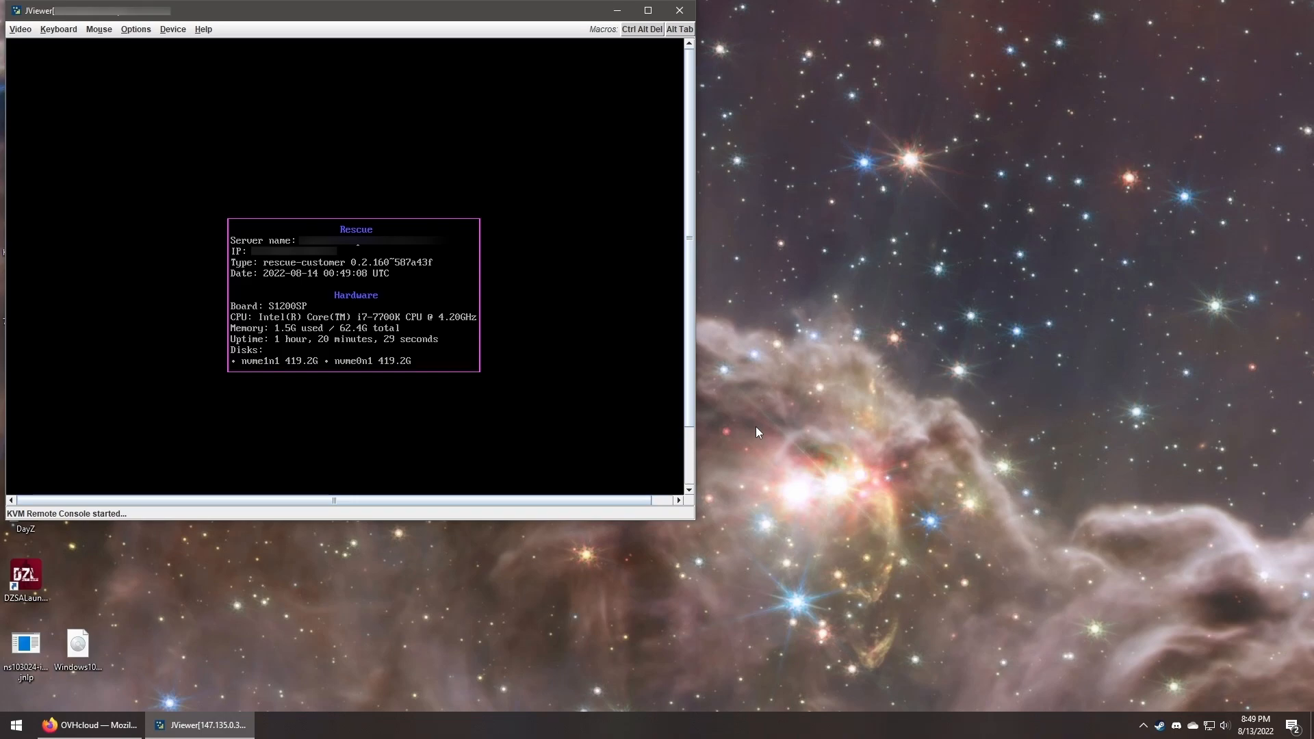
- Redirect Windows10_21H2.iso from the Desktop to the server as a virtual ISO device
{"action": "left_click", "coordinate": [174, 31]}
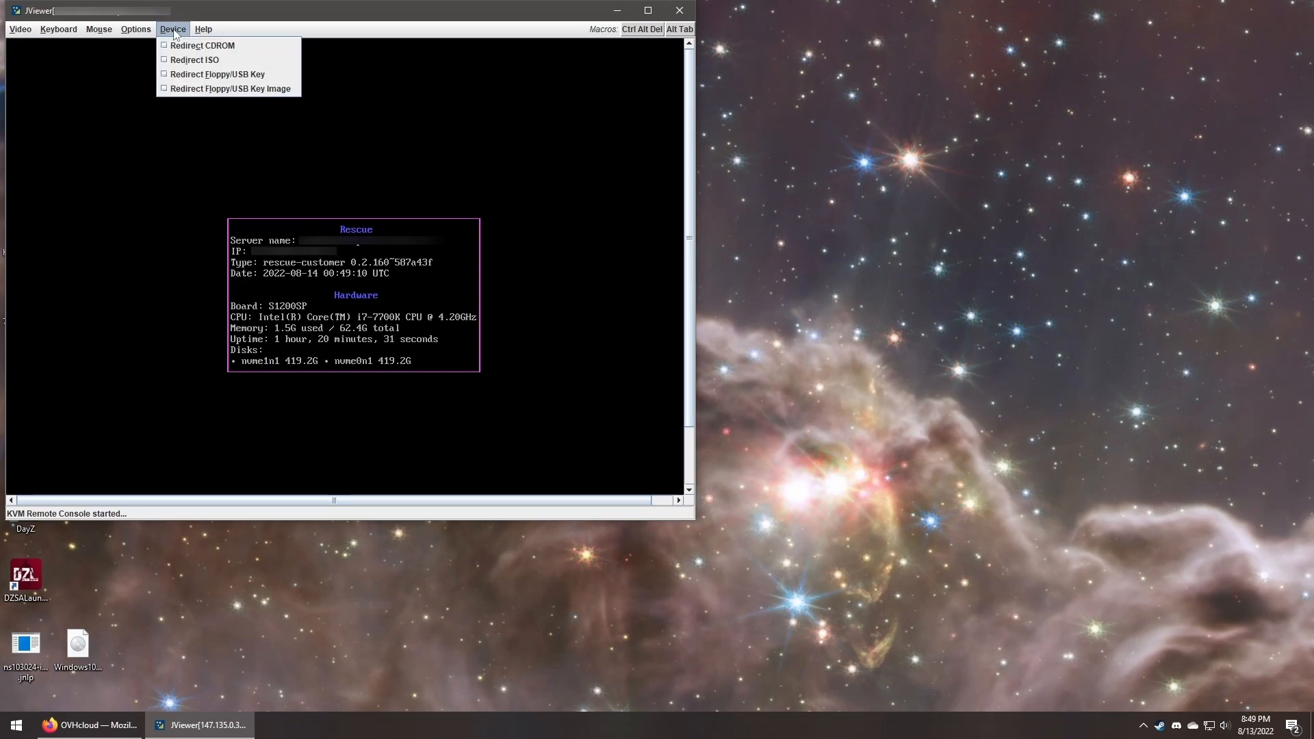
{"action": "left_click", "coordinate": [208, 61]}
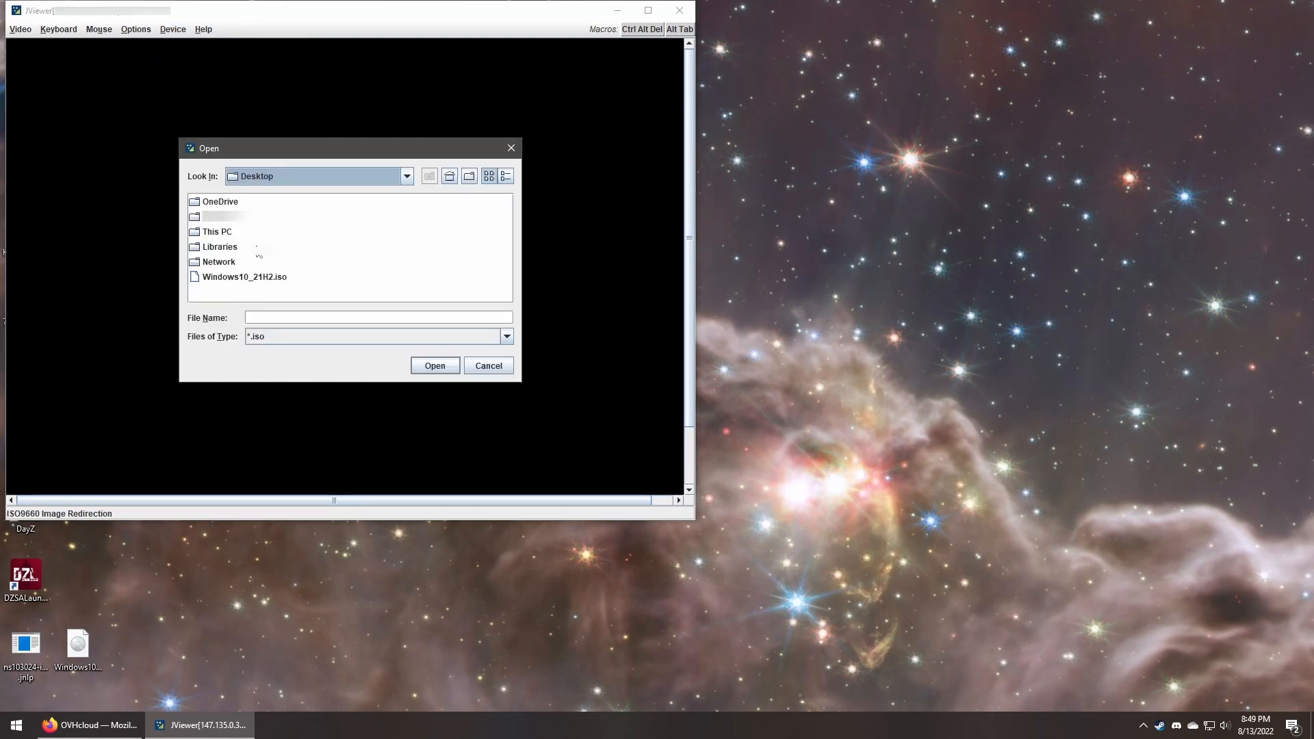
{"action": "left_click", "coordinate": [241, 278]}
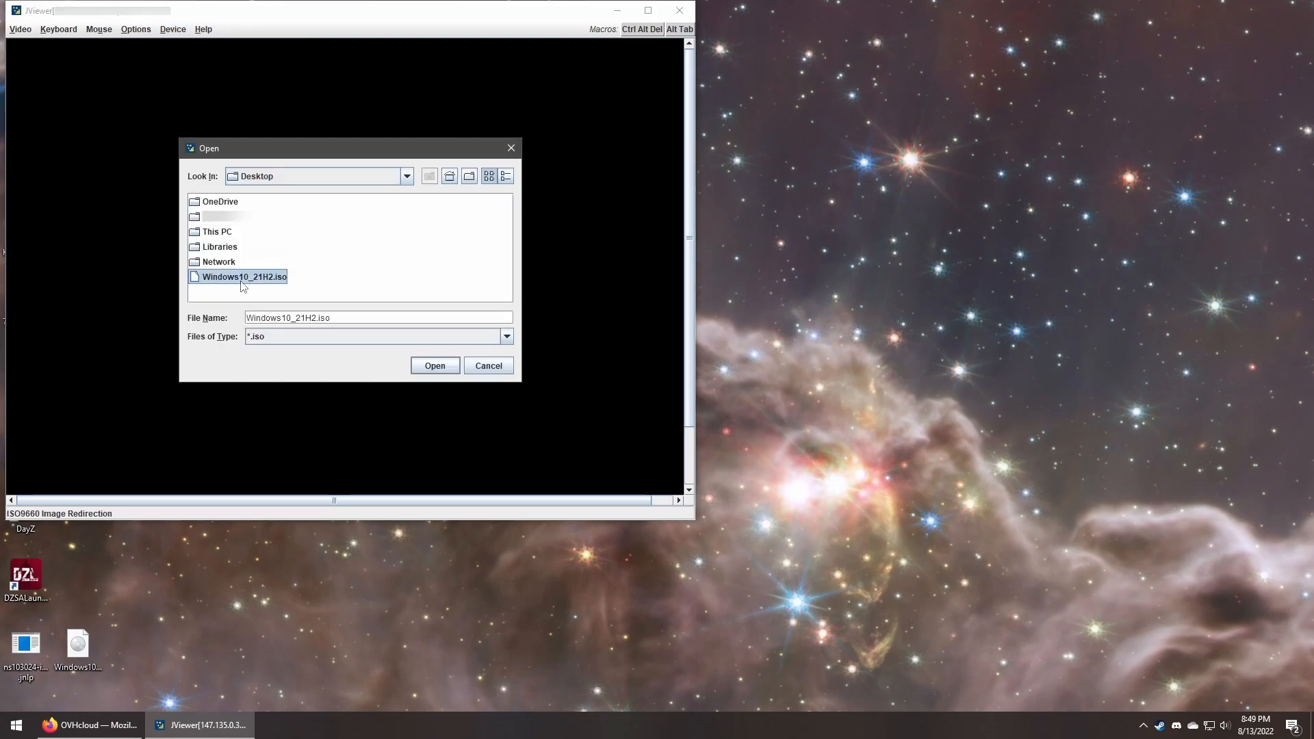
{"action": "left_click", "coordinate": [431, 370]}
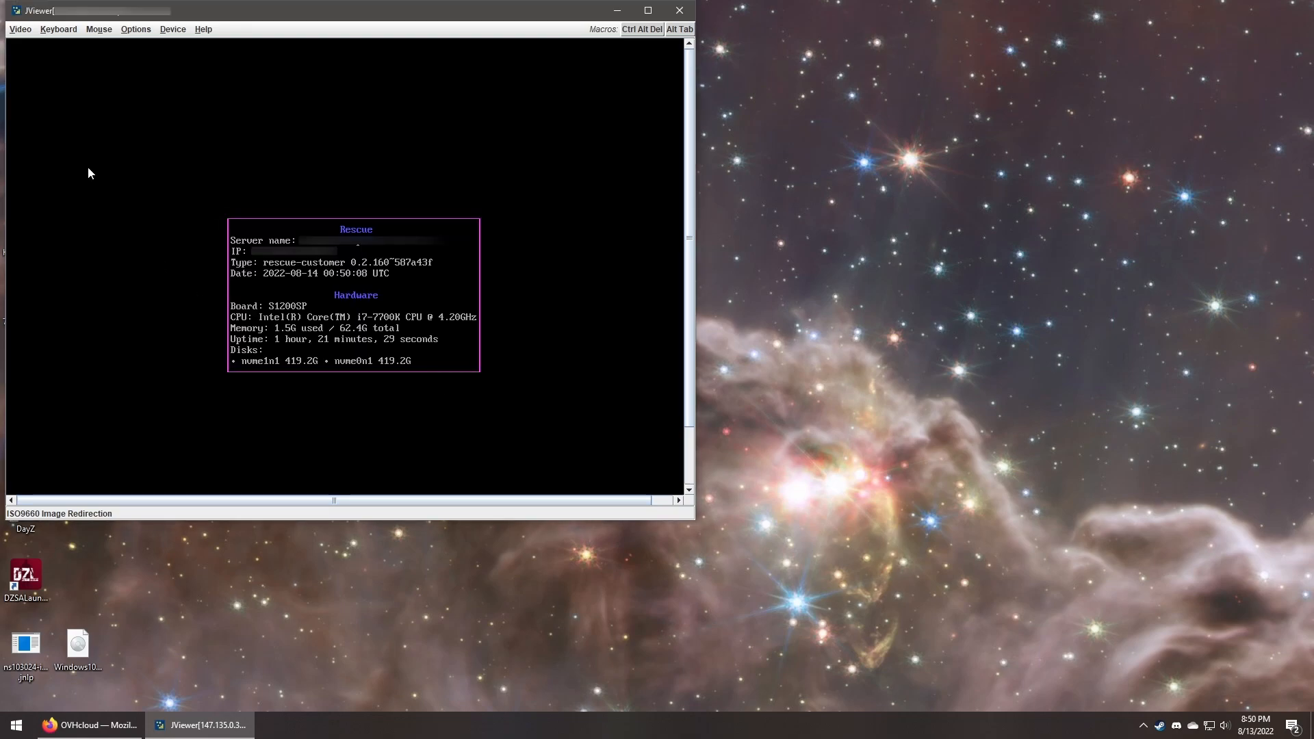
- Reboot the server through the remote console and bring up its boot device menu
{"action": "left_click", "coordinate": [60, 30]}
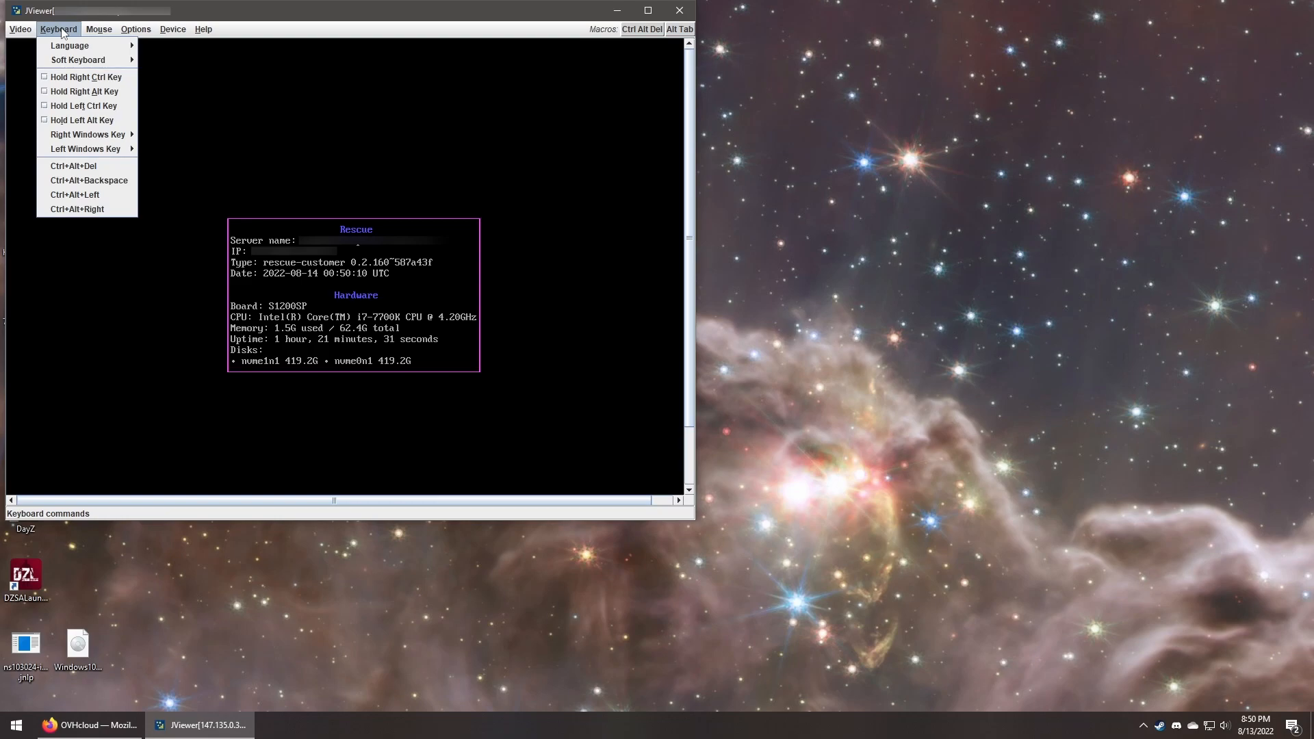
{"action": "left_click", "coordinate": [93, 168]}
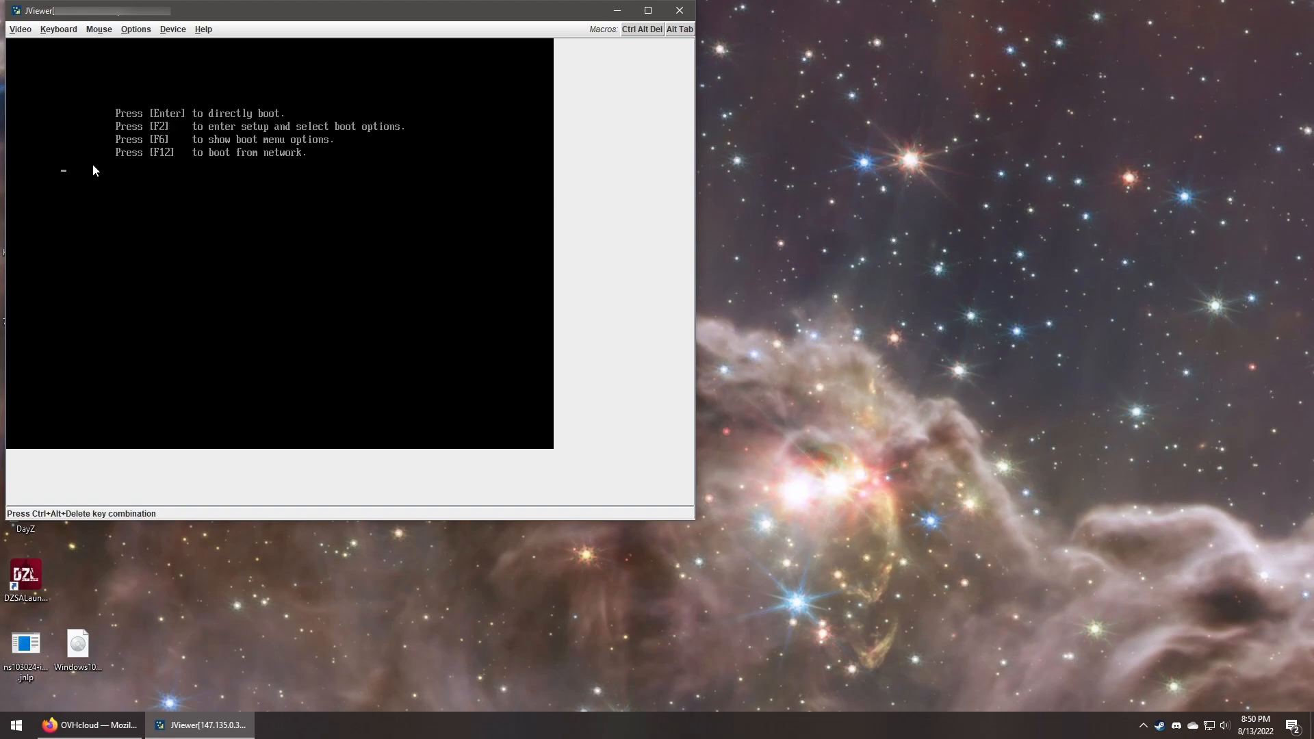
{"action": "key", "text": "F6"}
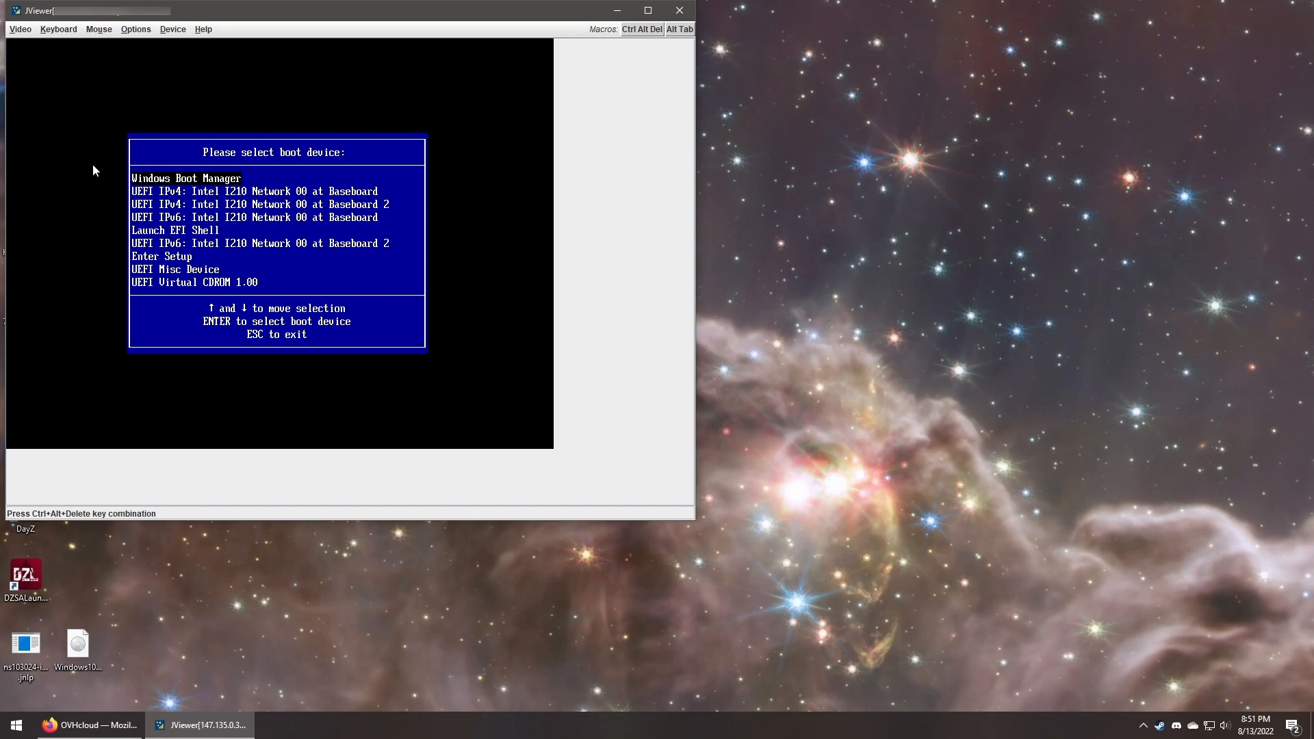
- Boot the server from UEFI Virtual CDROM 1.00 and start the Windows installer from the attached disc image
{"action": "key", "text": "Down"}
{"action": "key", "text": "Down"}
{"action": "key", "text": "Down"}
{"action": "key", "text": "Down"}
{"action": "key", "text": "Down"}
{"action": "key", "text": "Down"}
{"action": "key", "text": "Down"}
{"action": "key", "text": "Down"}
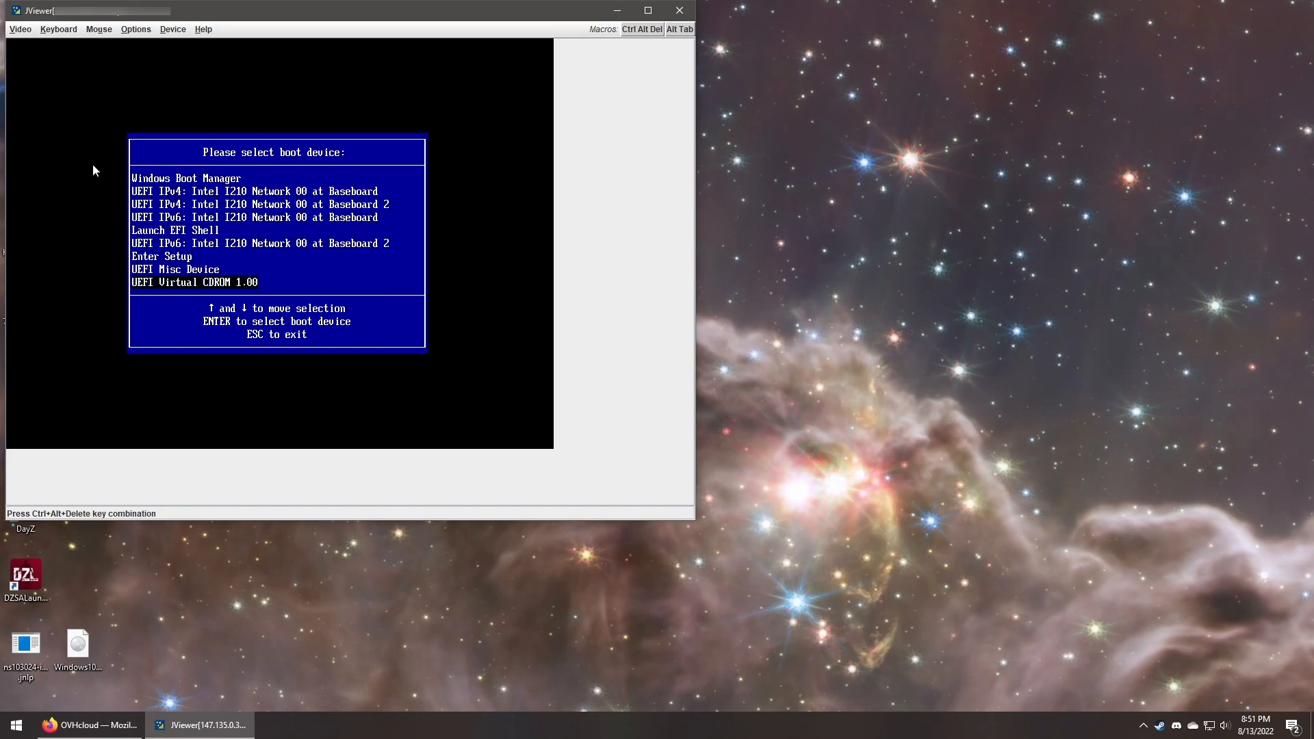
{"action": "key", "text": "Return"}
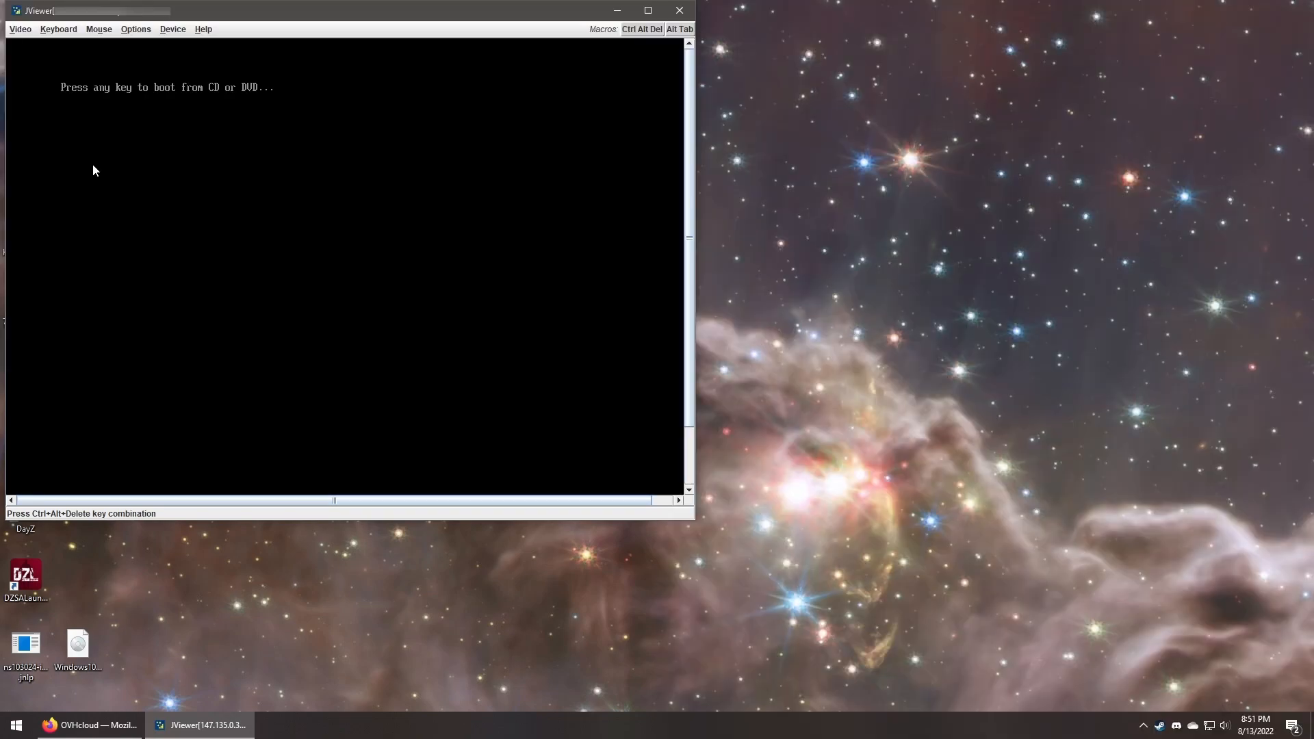
{"action": "key", "text": "Return"}
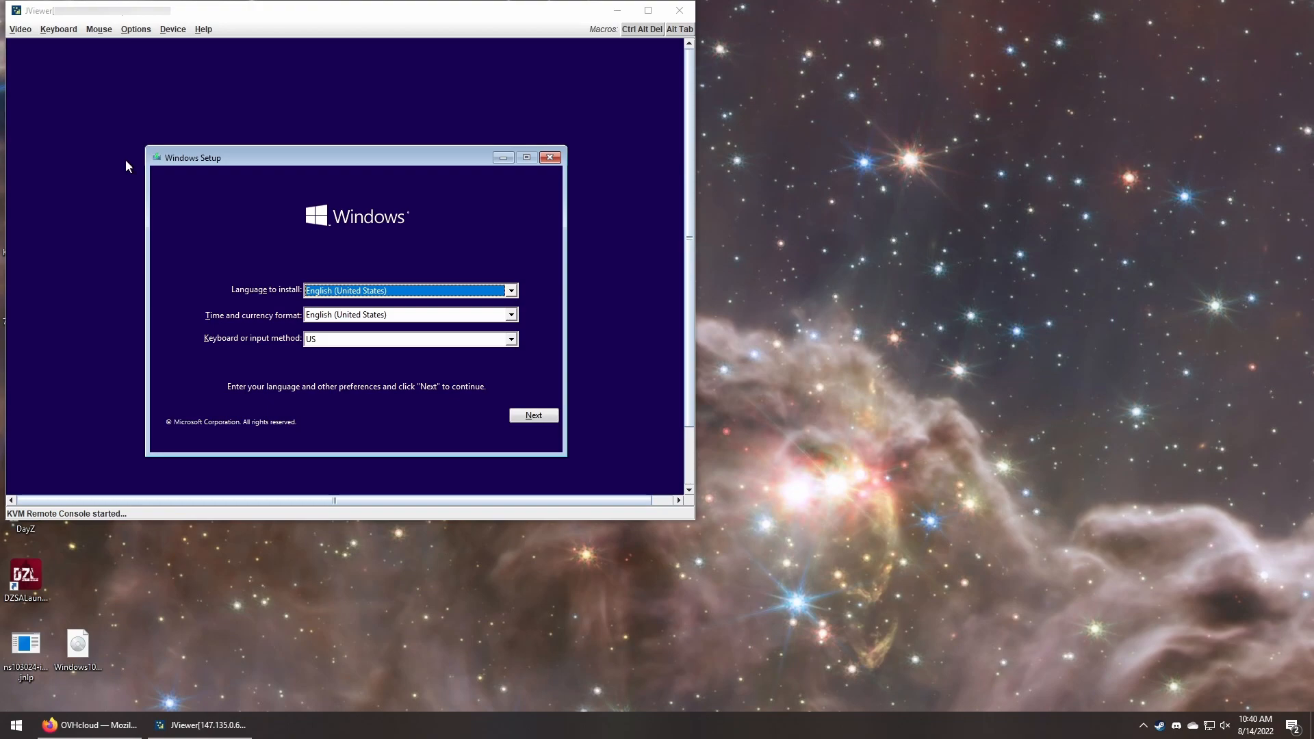
- Accept English (United States) and the US keyboard as the Windows Setup preferences
{"action": "left_click", "coordinate": [526, 418]}
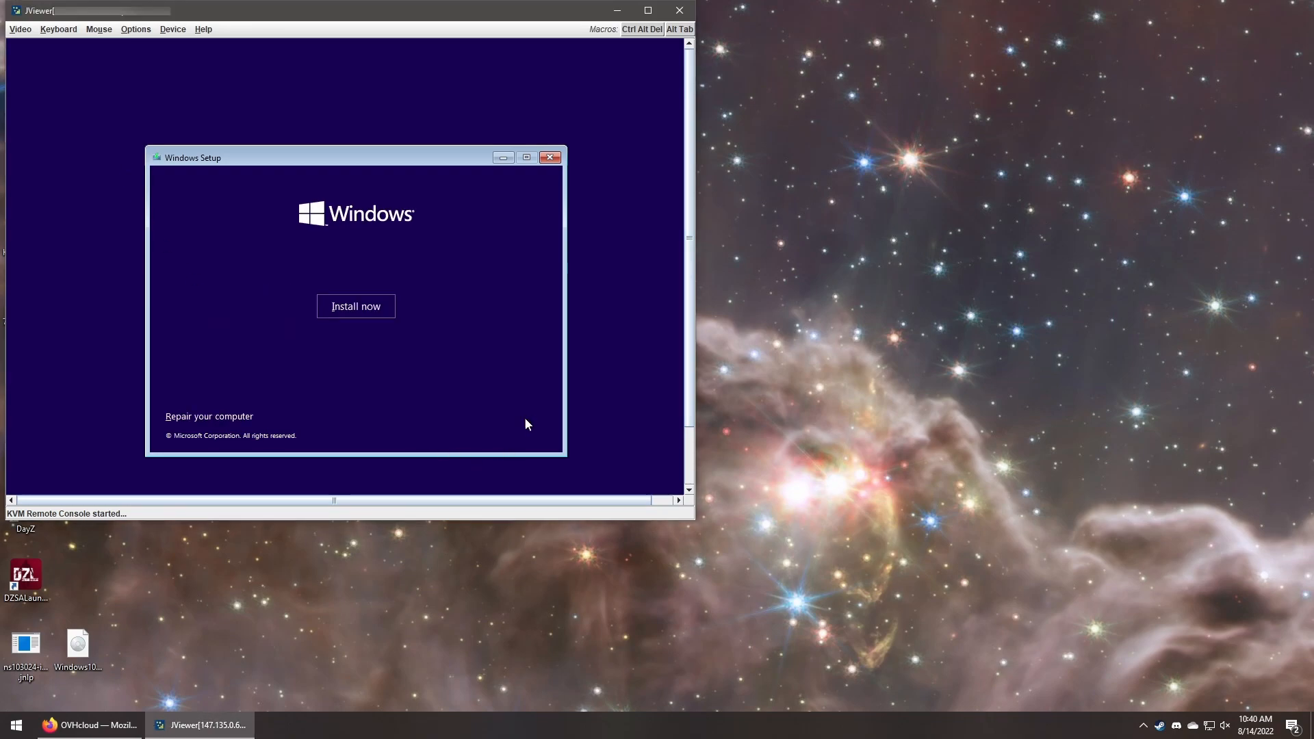
- Start the Windows installation and enter the Windows product key on the activation page
{"action": "left_click", "coordinate": [361, 299]}
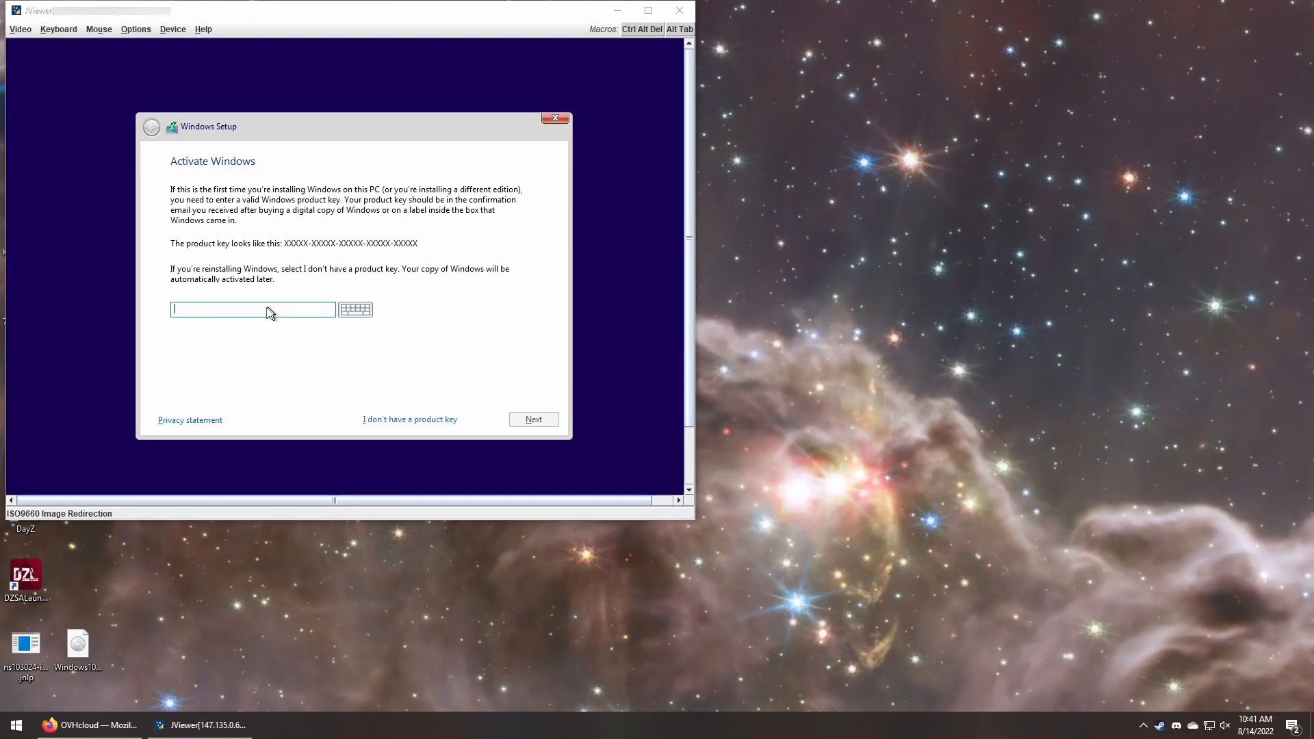
{"action": "left_click", "coordinate": [266, 309]}
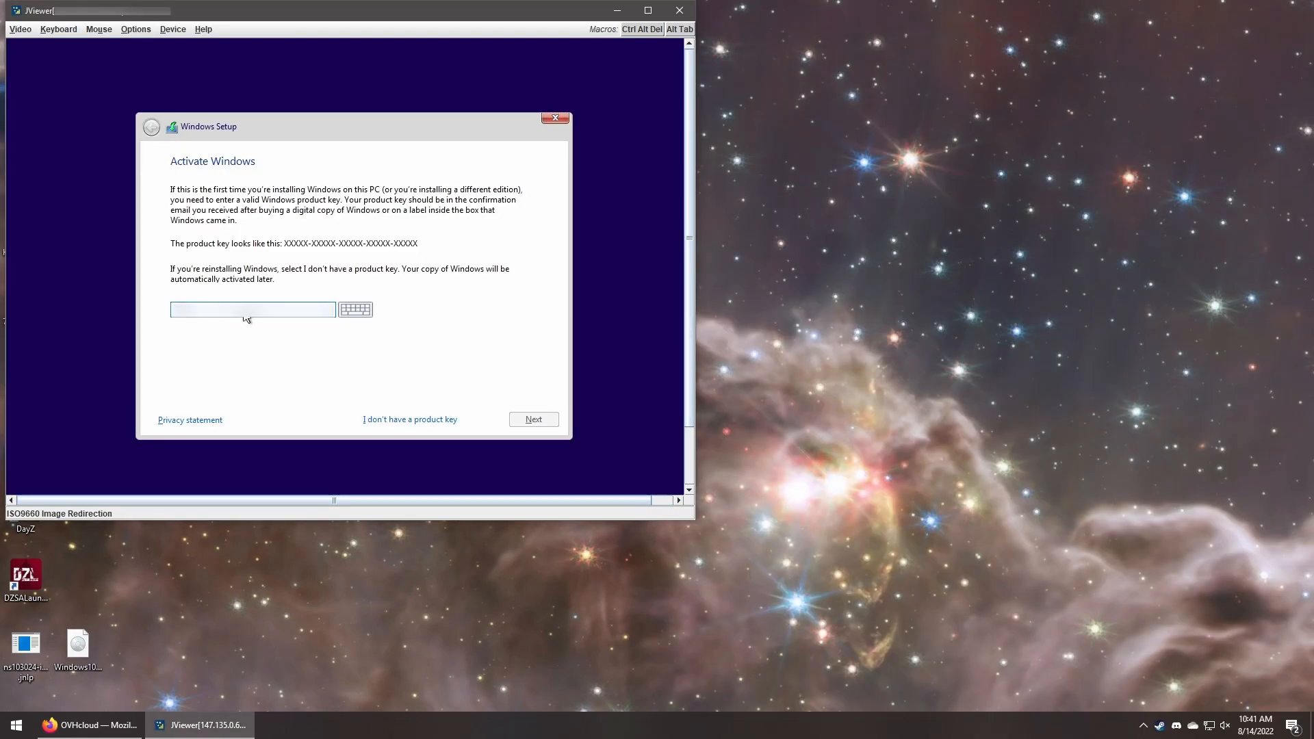
{"action": "left_click", "coordinate": [533, 420]}
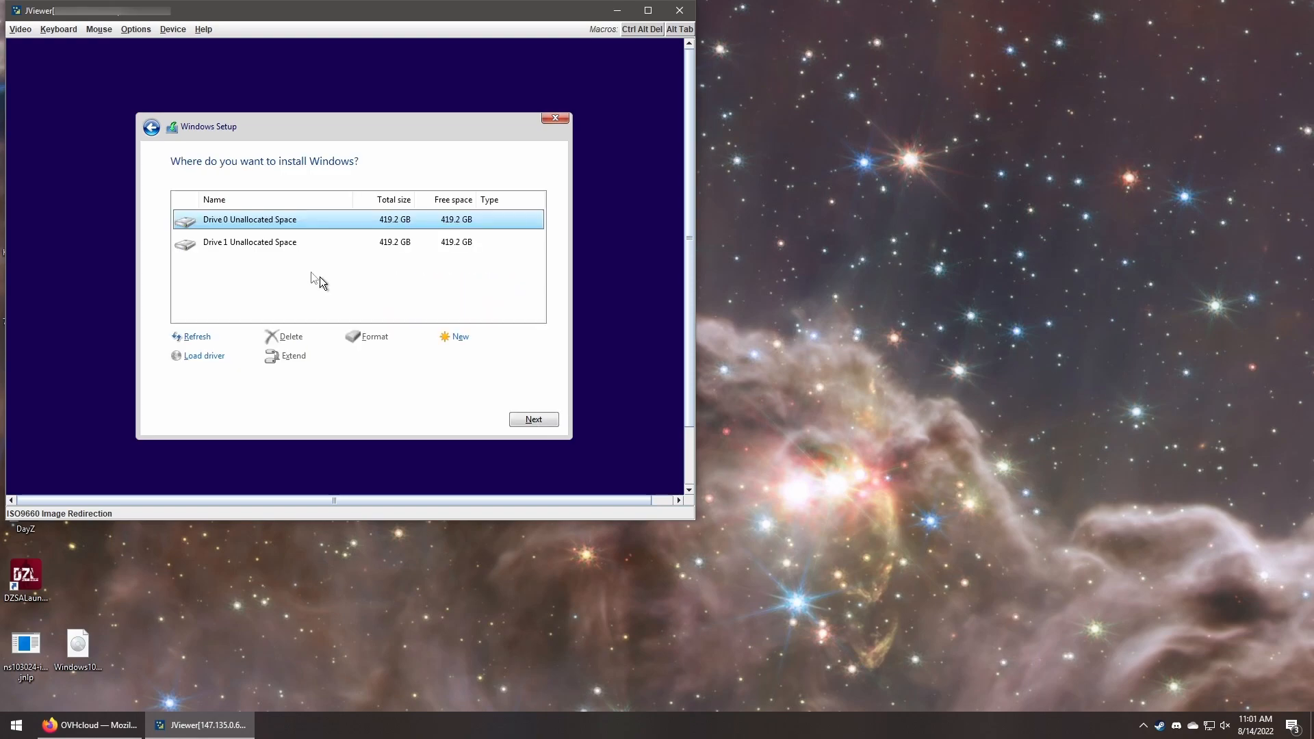
- Create a 429247 MB partition on Drive 0, allowing the additional system partitions, and install Windows on Drive 0 Partition 3
{"action": "left_click", "coordinate": [455, 336]}
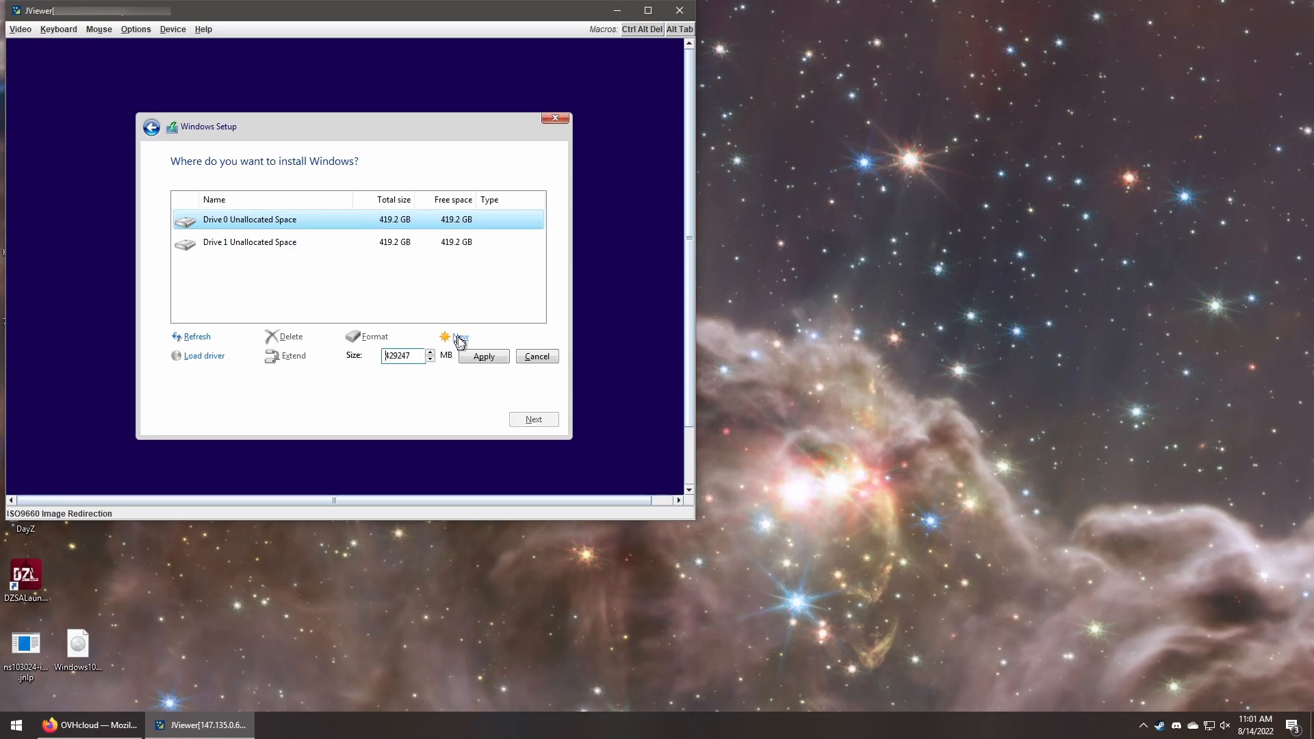
{"action": "left_click", "coordinate": [483, 357]}
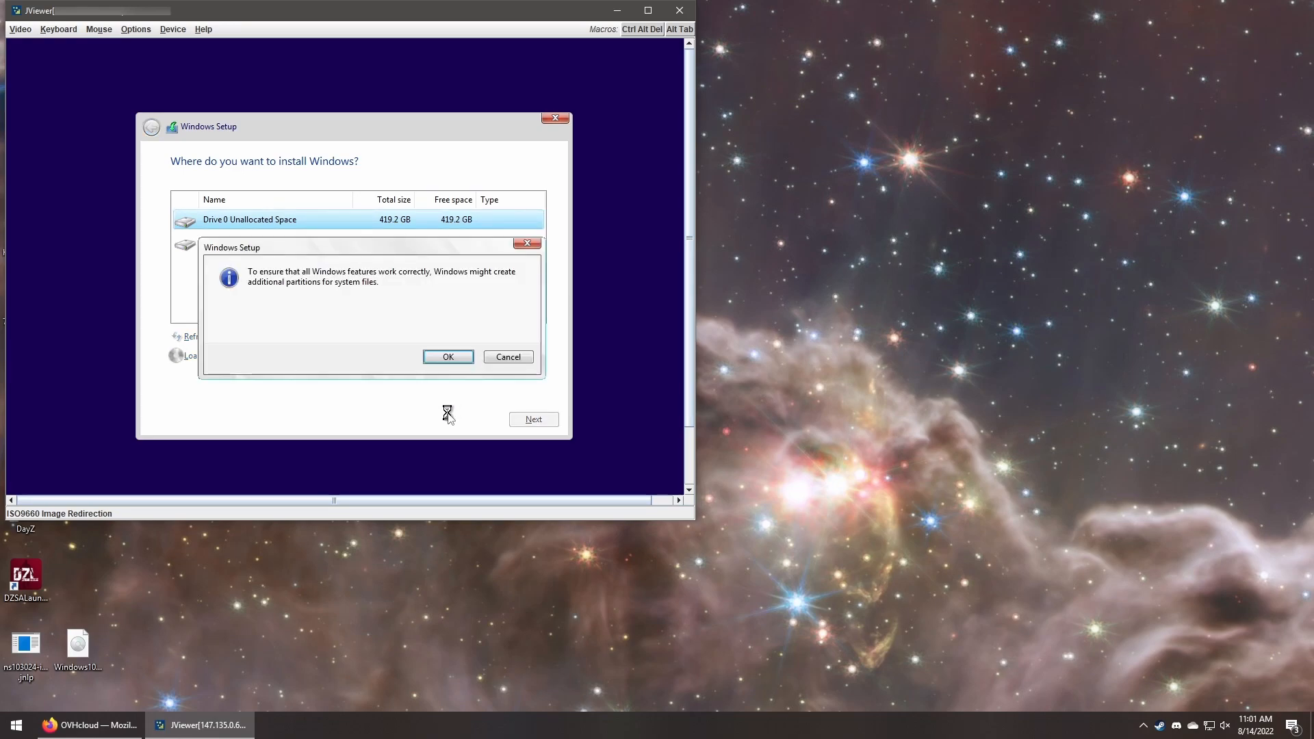
{"action": "left_click", "coordinate": [455, 357]}
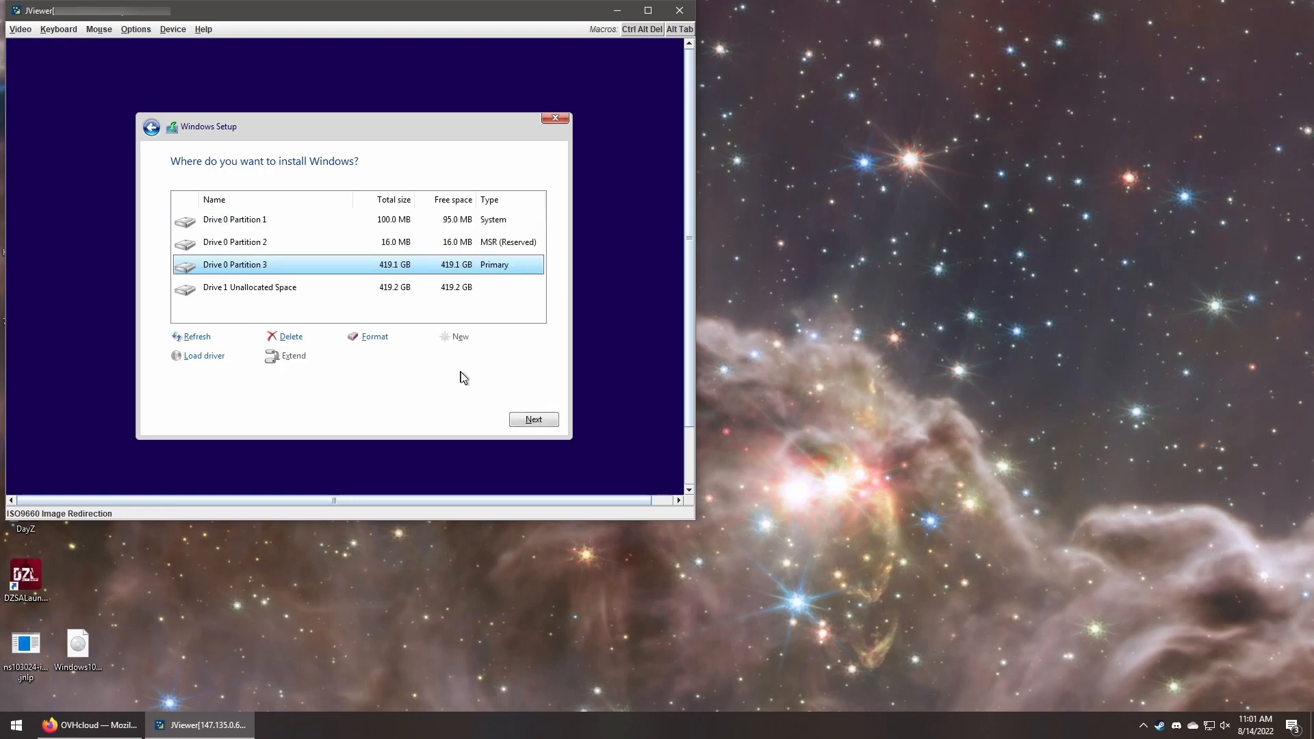
{"action": "left_click", "coordinate": [532, 419]}
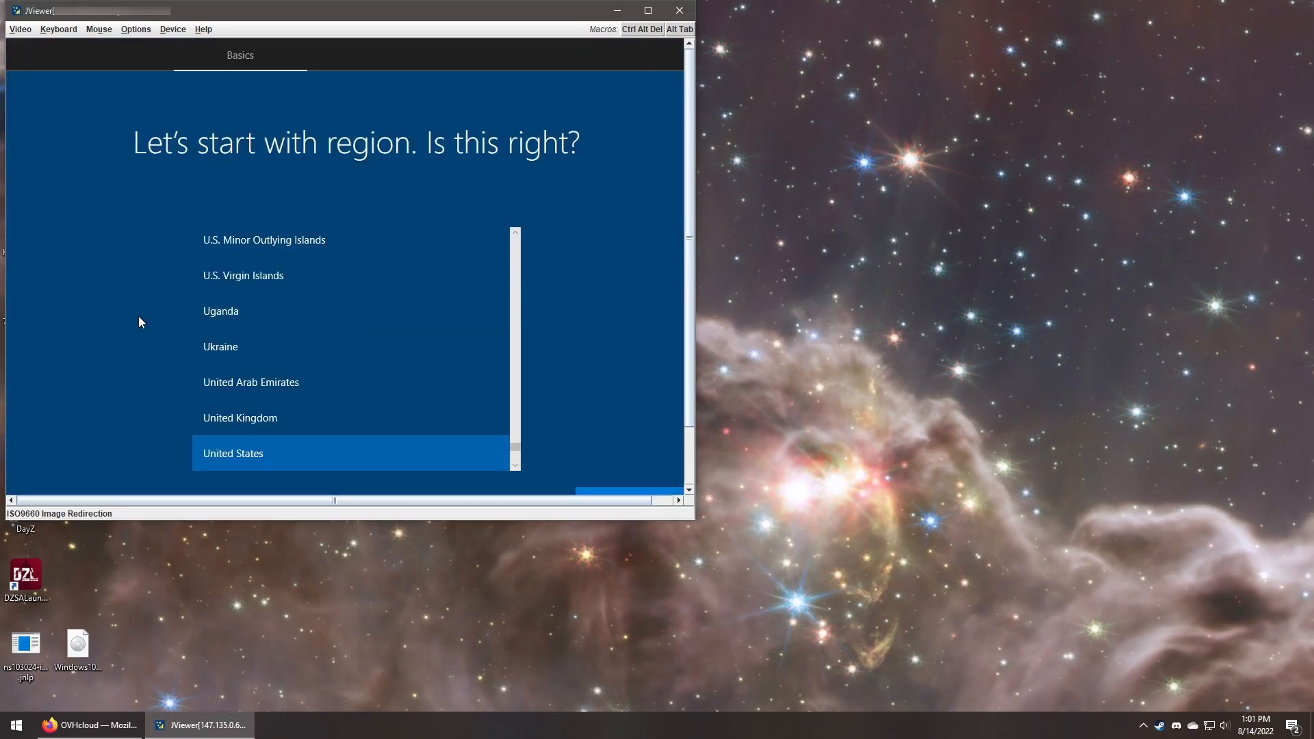
- Confirm United States as the region and continue through the basic Windows setup pages to the account sign-in
{"action": "left_click", "coordinate": [613, 441]}
{"action": "left_click", "coordinate": [613, 441]}
{"action": "left_click", "coordinate": [613, 441]}
{"action": "left_click", "coordinate": [482, 208]}
{"action": "left_click", "coordinate": [636, 441]}
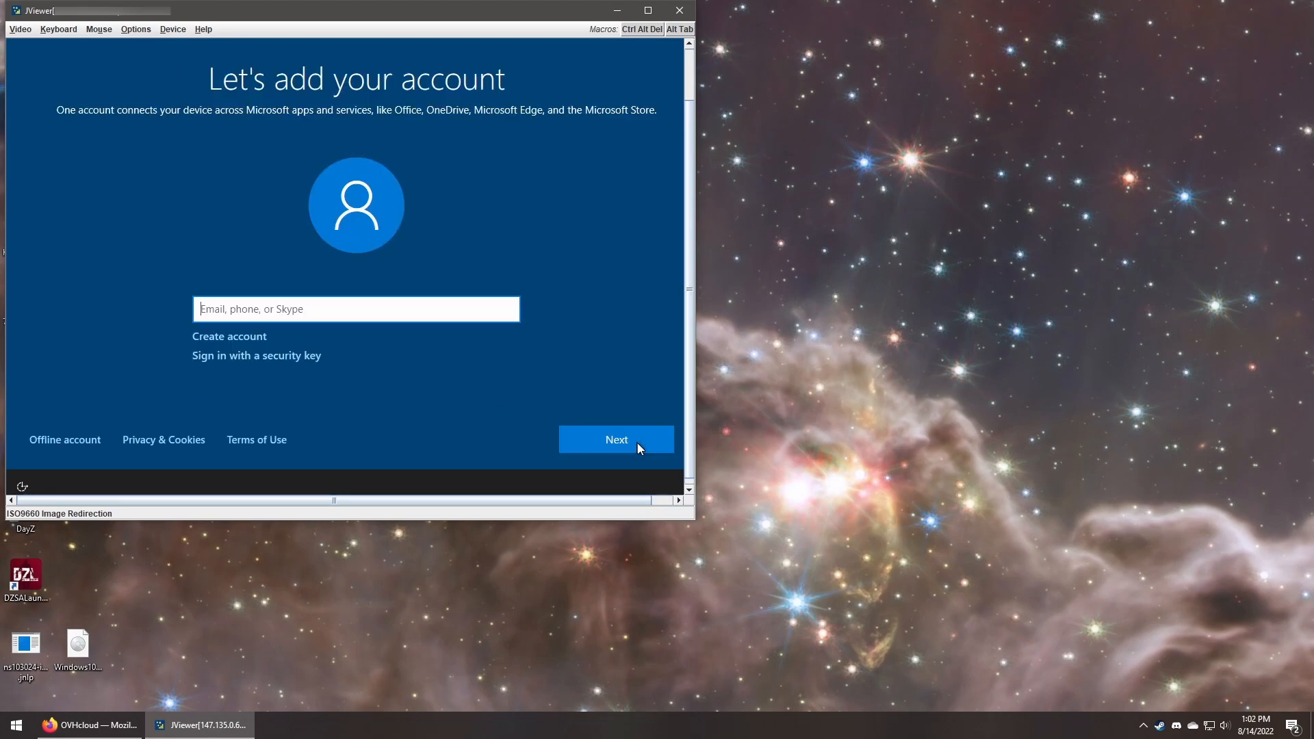
- Set up an offline account instead of a Microsoft account, entering the user name and the account password with its confirmation
{"action": "left_click", "coordinate": [65, 440]}
{"action": "left_click", "coordinate": [55, 440]}
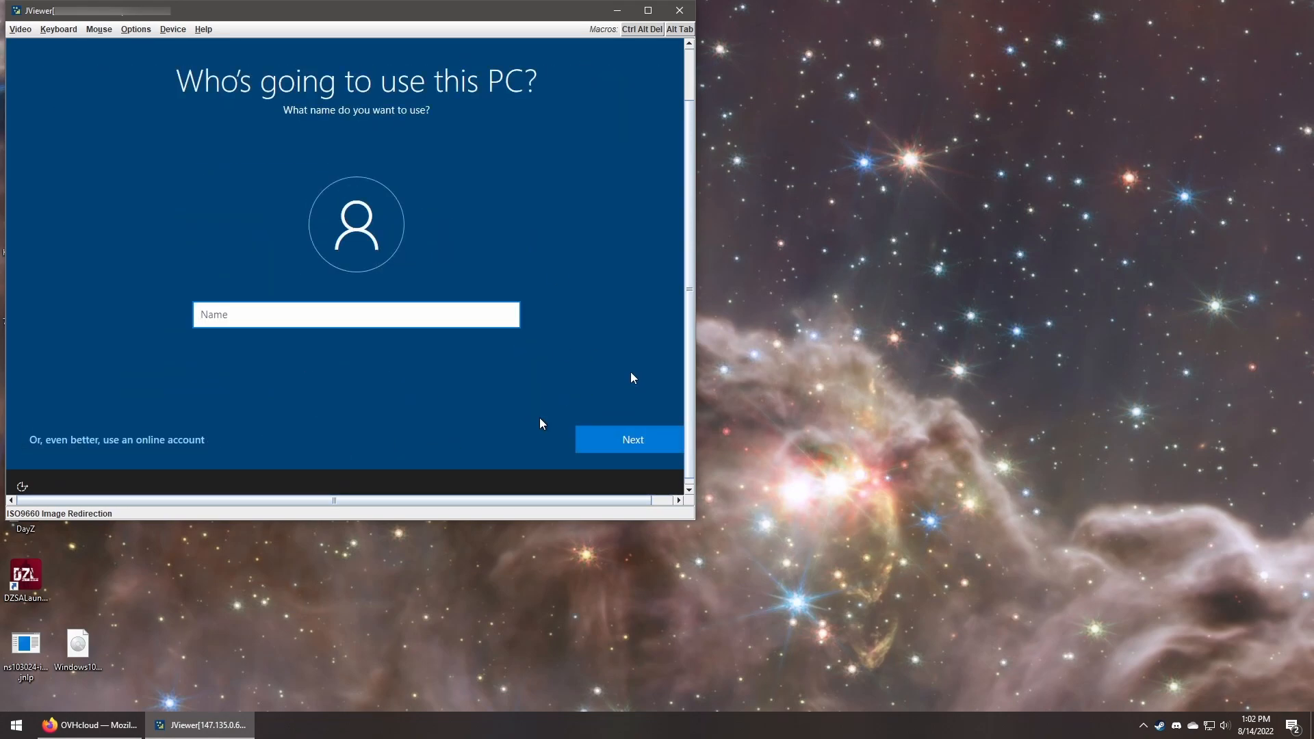
{"action": "type", "text": "[blurred]"}
{"action": "left_click", "coordinate": [620, 442]}
{"action": "type", "text": "•••••••••••"}
{"action": "left_click", "coordinate": [620, 442]}
{"action": "type", "text": "•••••••"}
{"action": "left_click", "coordinate": [620, 442]}
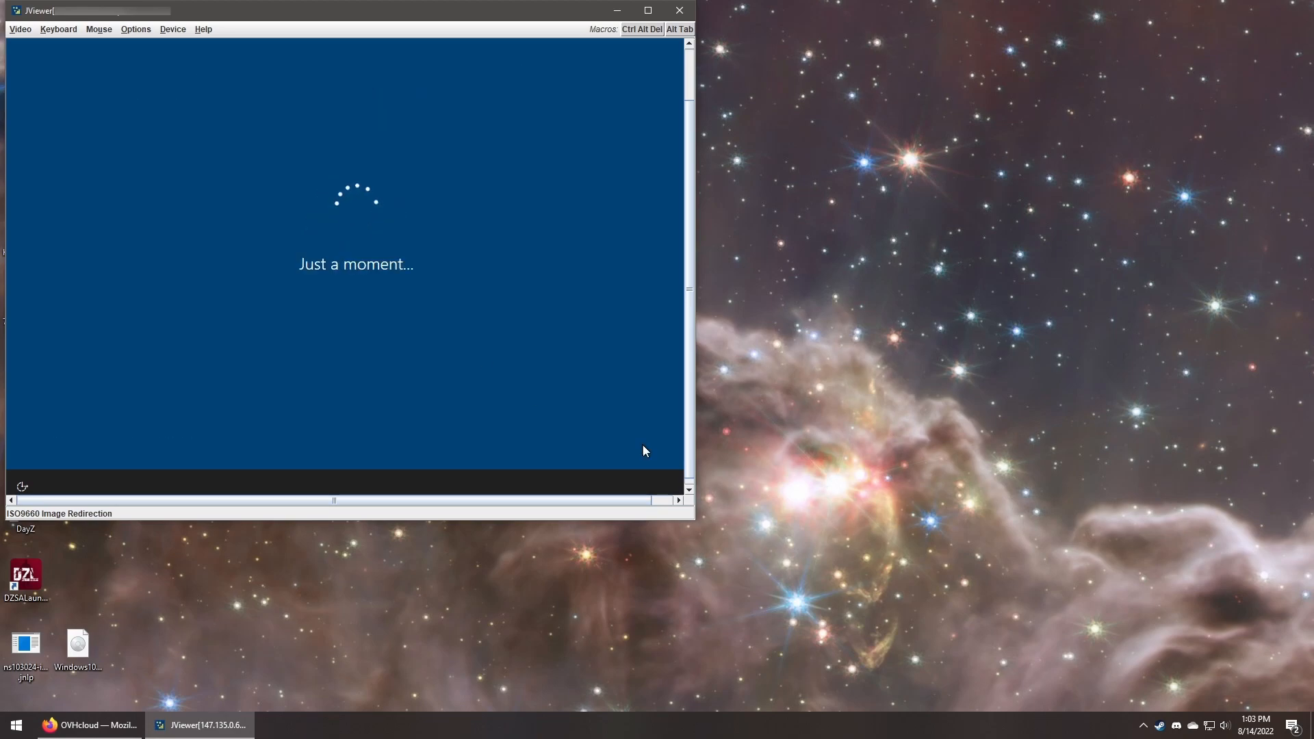
- Switch off the device privacy settings, accept them, and decline the remaining optional offers to finish Windows setup
{"action": "left_click", "coordinate": [42, 233]}
{"action": "left_click", "coordinate": [41, 324]}
{"action": "scroll", "coordinate": [43, 395], "scroll_direction": "down", "scroll_amount": 2}
{"action": "left_click", "coordinate": [42, 397]}
{"action": "left_click", "coordinate": [368, 389]}
{"action": "left_click", "coordinate": [368, 307]}
{"action": "left_click", "coordinate": [368, 225]}
{"action": "scroll", "coordinate": [368, 229], "scroll_direction": "down", "scroll_amount": 1}
{"action": "left_click", "coordinate": [656, 434]}
{"action": "left_click", "coordinate": [522, 435]}
{"action": "left_click", "coordinate": [524, 435]}
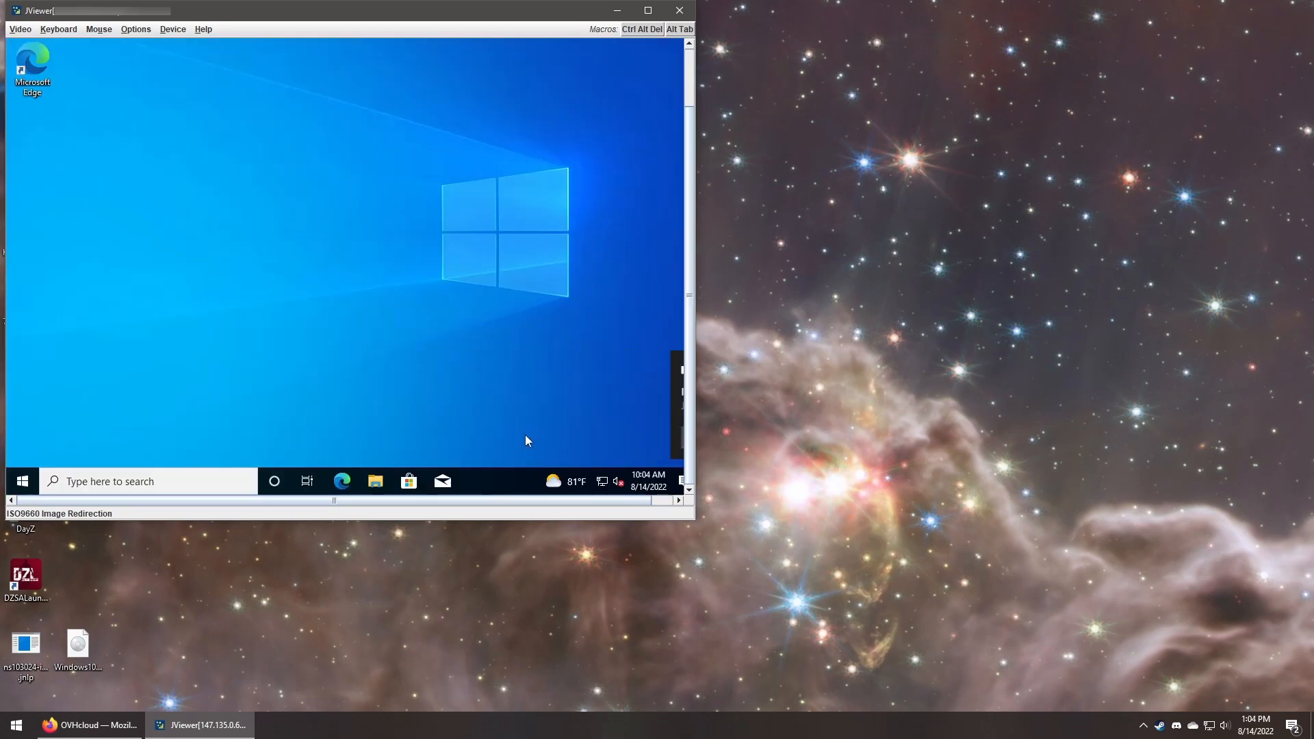
- Find the Remote Desktop settings on the new Windows installation, enable Remote Desktop, and close the settings
{"action": "left_click", "coordinate": [23, 482]}
{"action": "type", "text": "remote"}
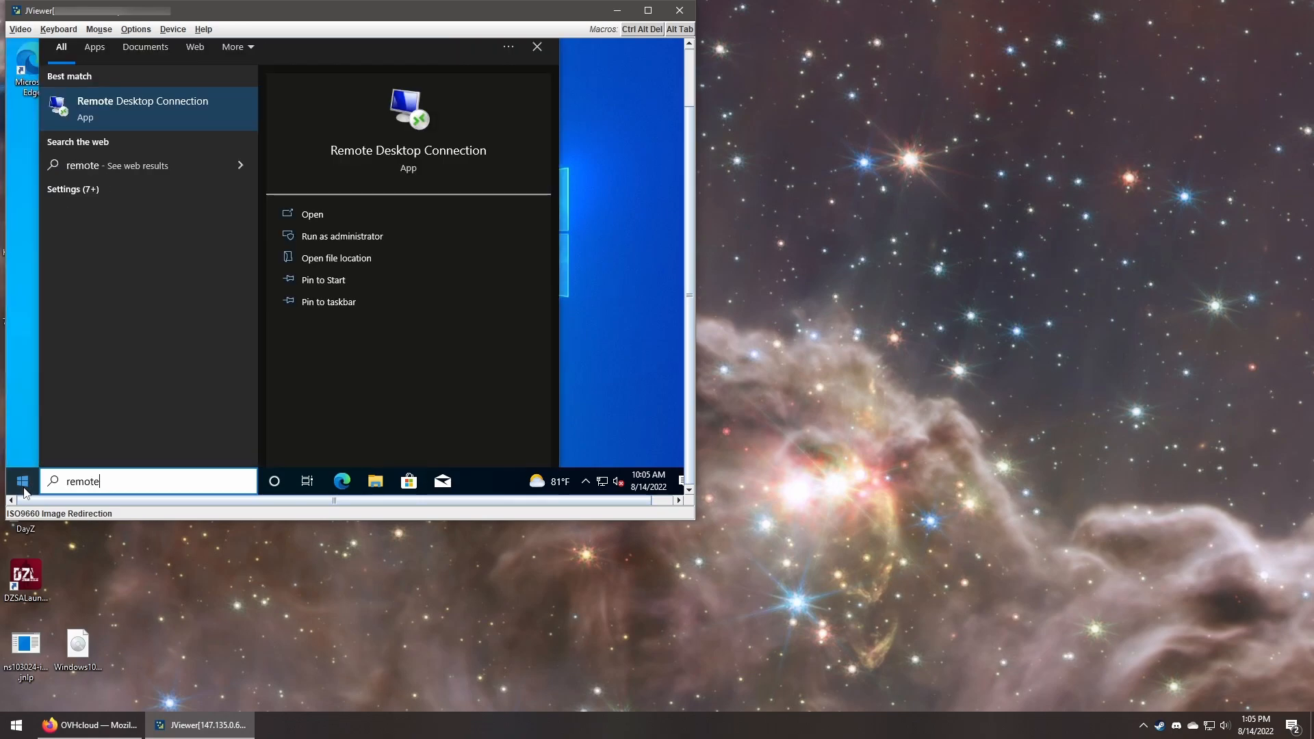
{"action": "type", "text": " des"}
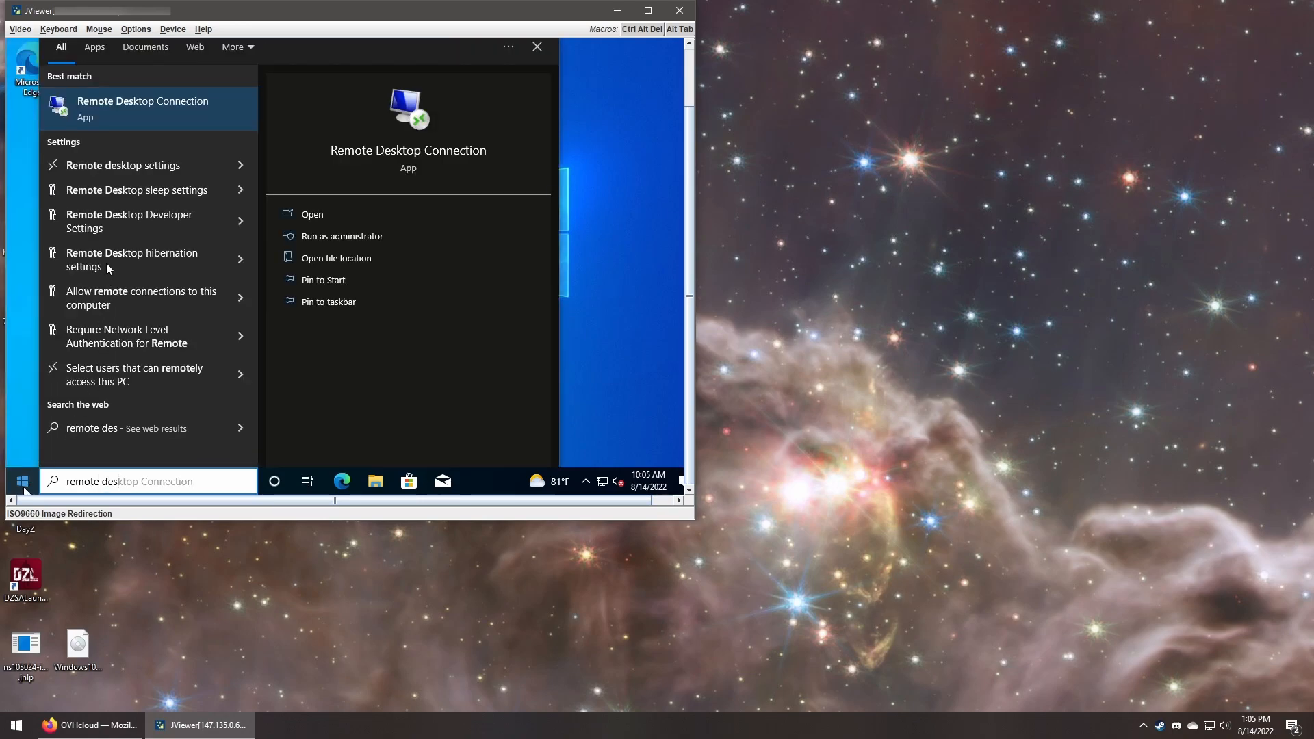
{"action": "left_click", "coordinate": [126, 167]}
{"action": "left_click", "coordinate": [289, 161]}
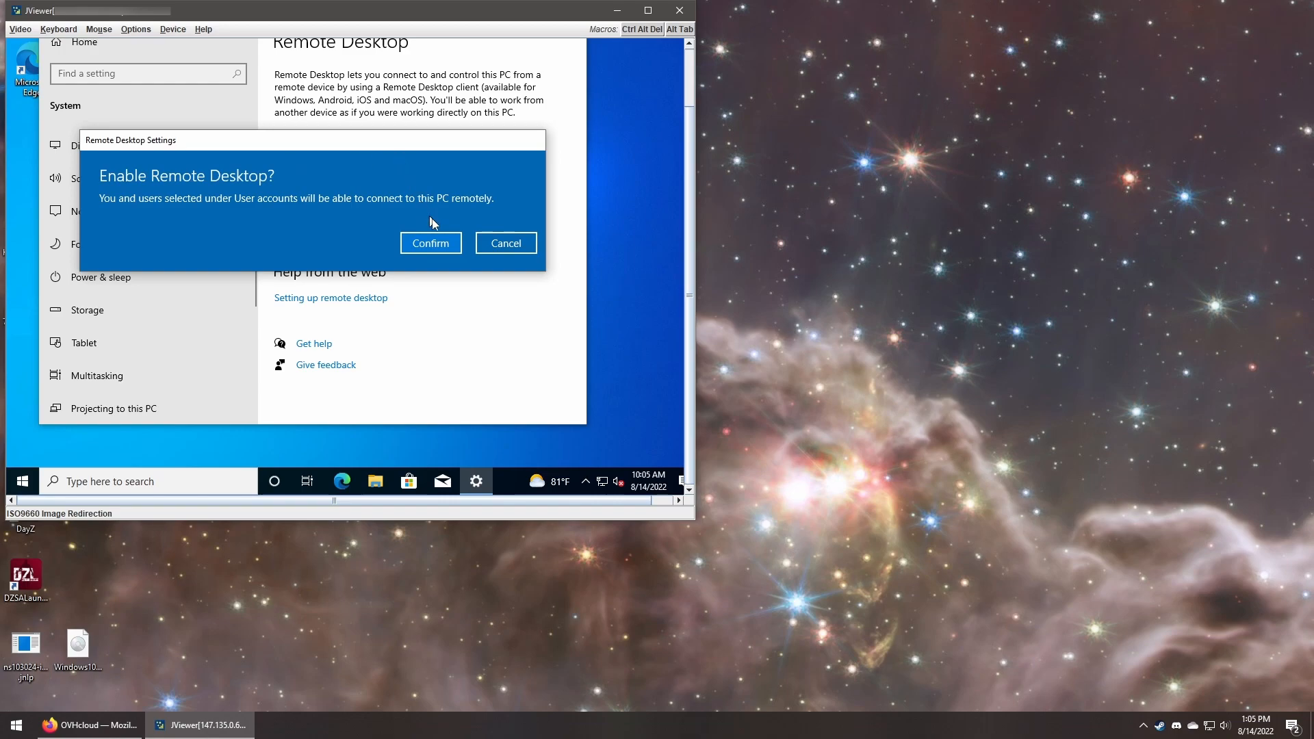
{"action": "left_click", "coordinate": [442, 247]}
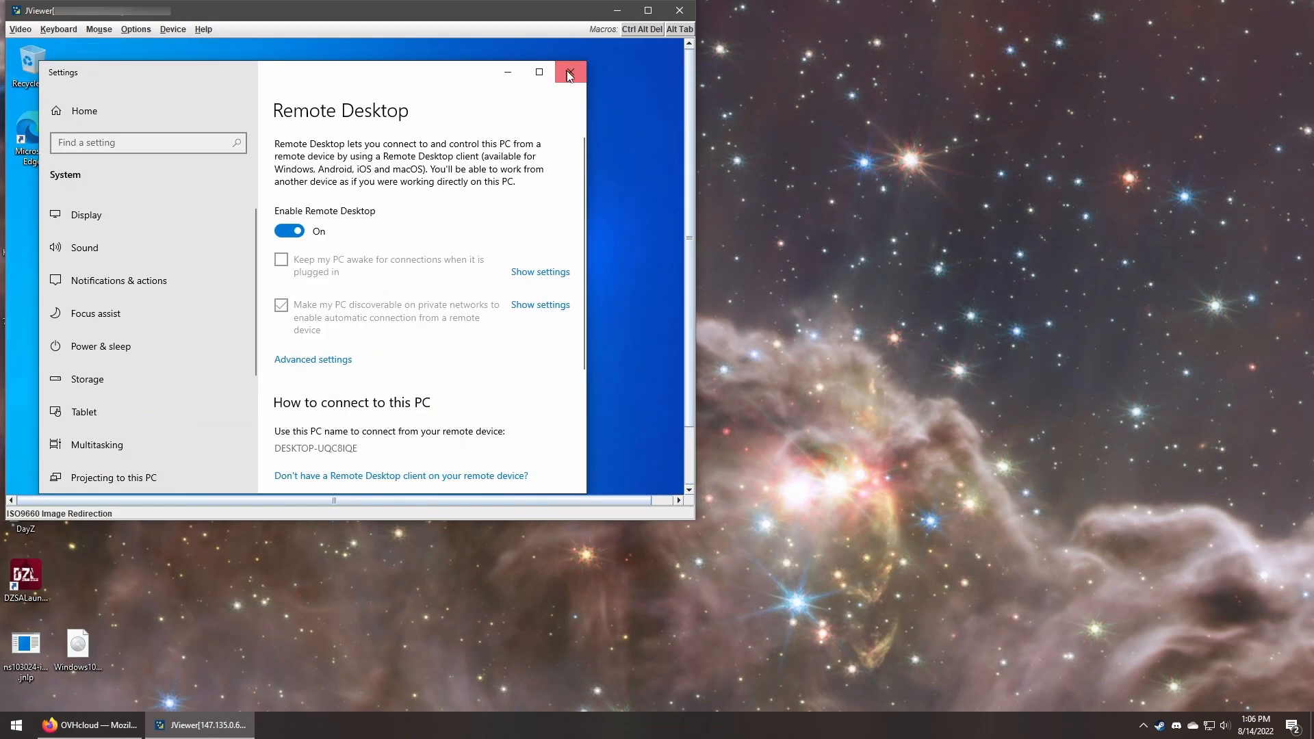
{"action": "left_click", "coordinate": [568, 74]}
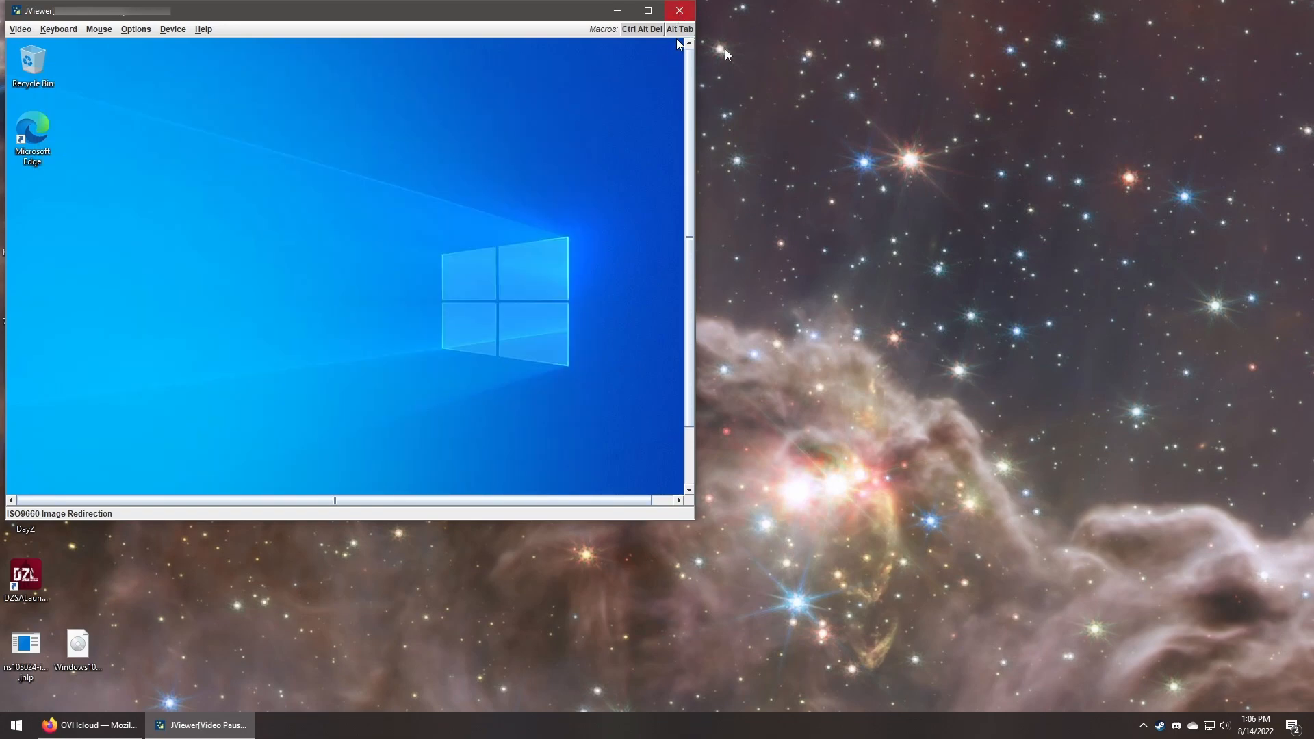
- Close the remote console and connect to the server through Remote Desktop Connection with the account password, accepting the untrusted certificate
{"action": "left_click", "coordinate": [679, 10]}
{"action": "key", "text": "ctrl+v"}
{"action": "left_click", "coordinate": [693, 290]}
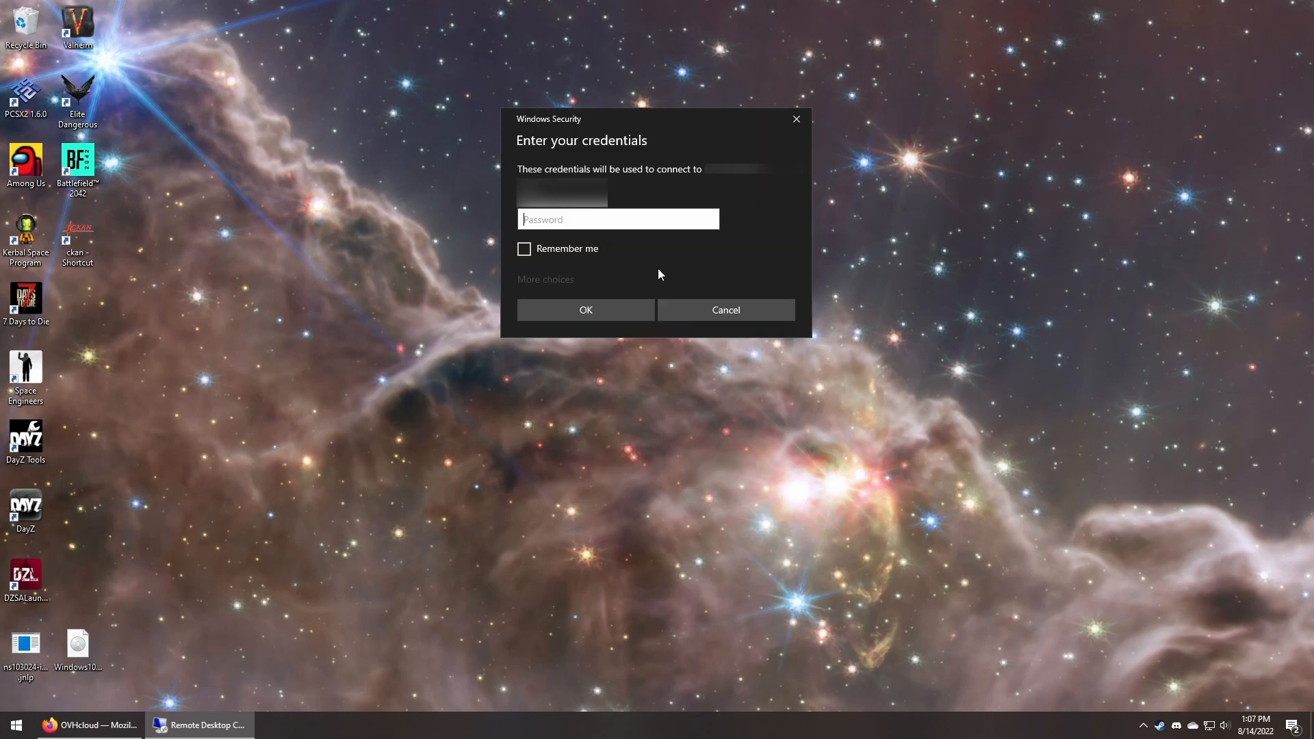
{"action": "type", "text": "••••••••••••"}
{"action": "key", "text": "Return"}
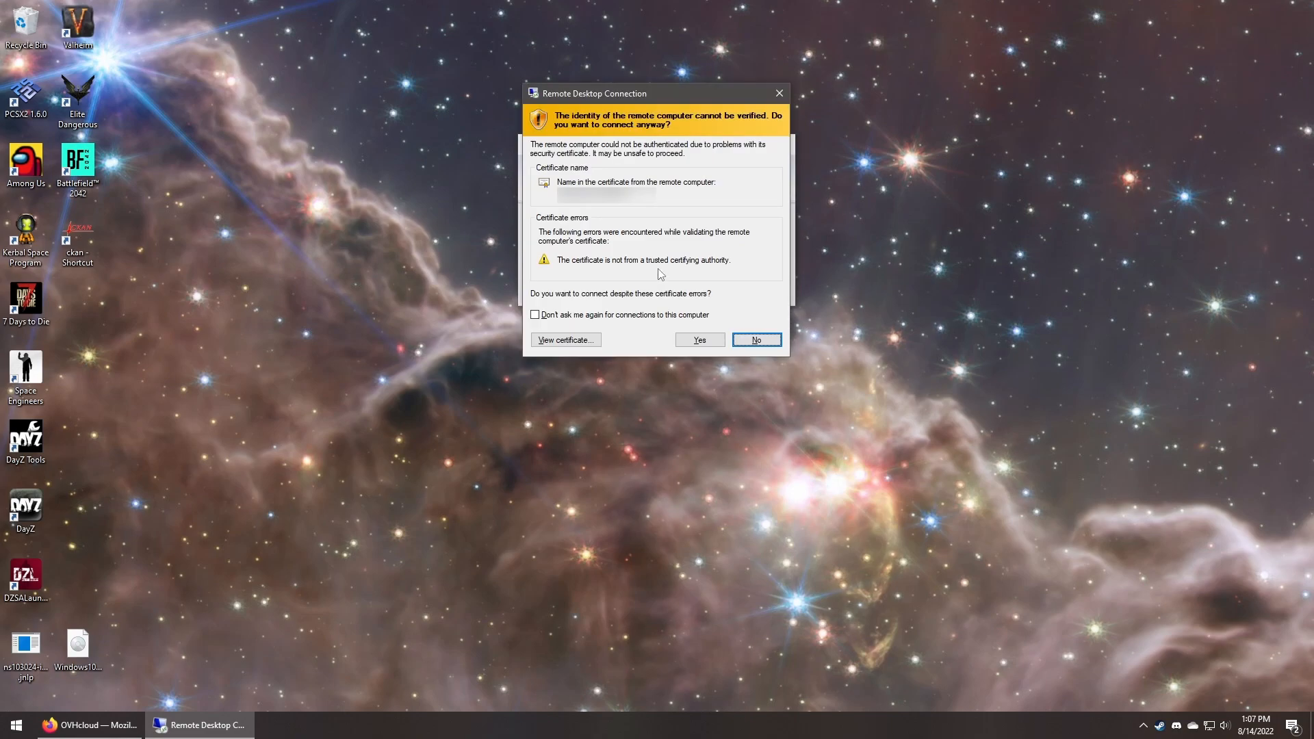
{"action": "left_click", "coordinate": [699, 341]}
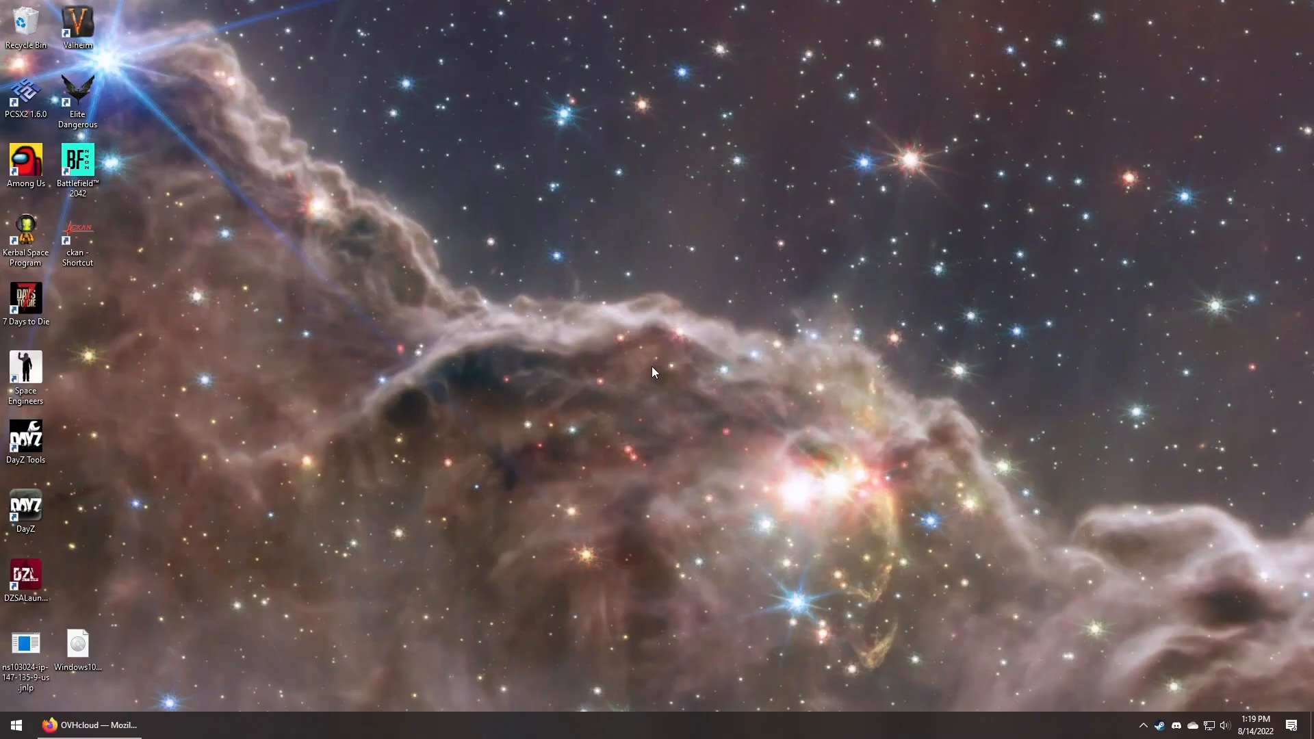
- Switch to the OVHcloud manager in Firefox and change the server's netboot to Boot from the hard disk
{"action": "left_click", "coordinate": [85, 730]}
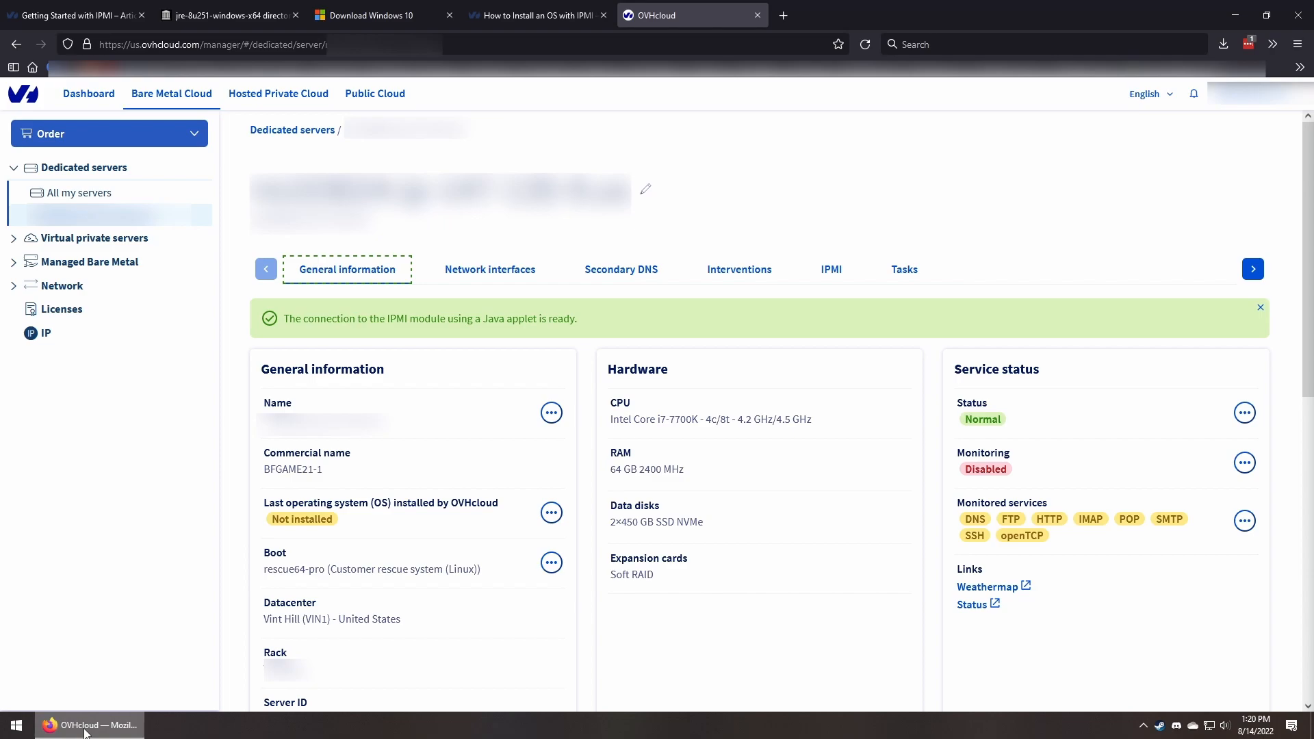
{"action": "left_click", "coordinate": [552, 564]}
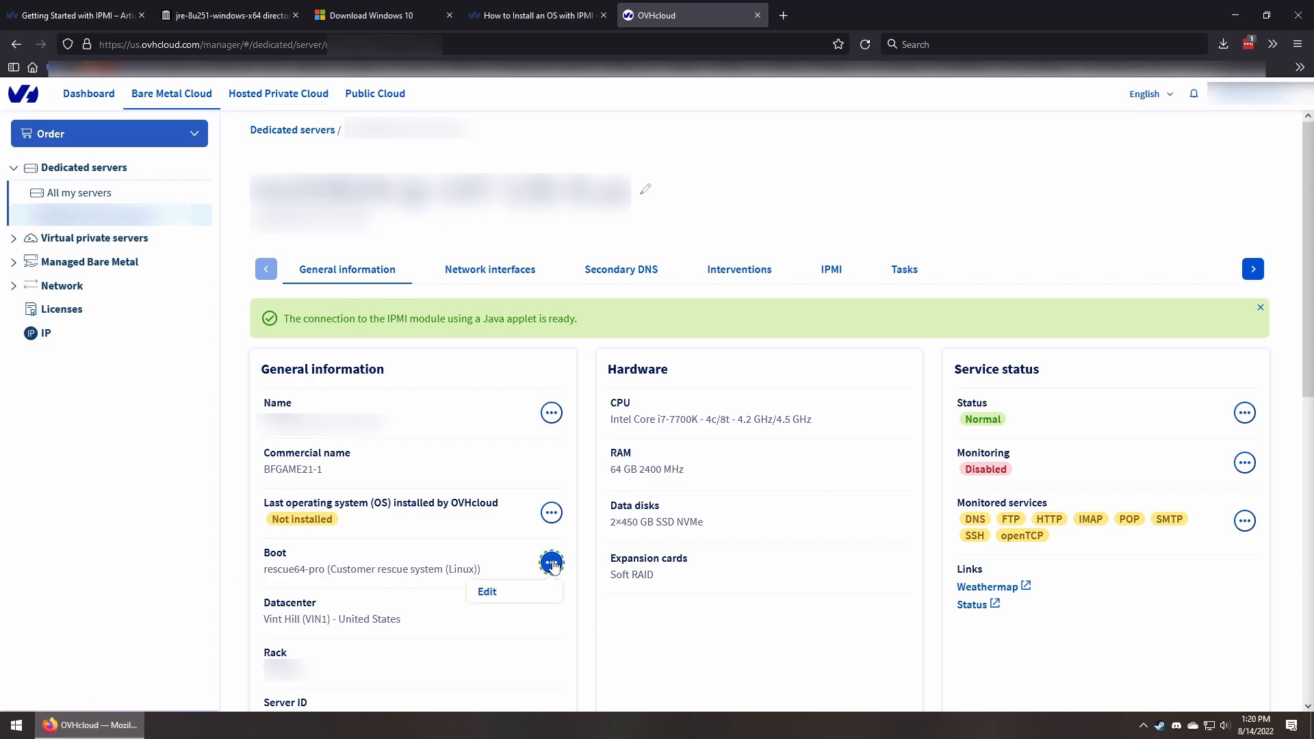
{"action": "left_click", "coordinate": [504, 590]}
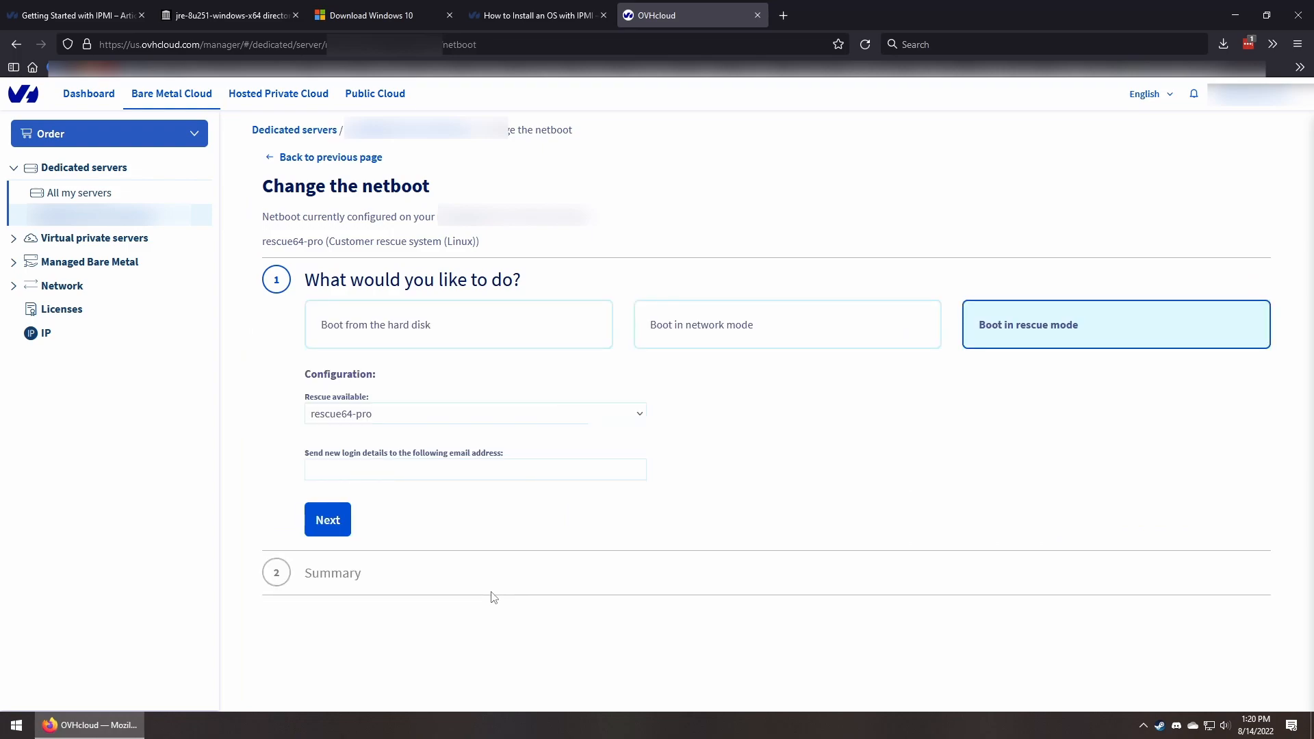
{"action": "left_click", "coordinate": [479, 337]}
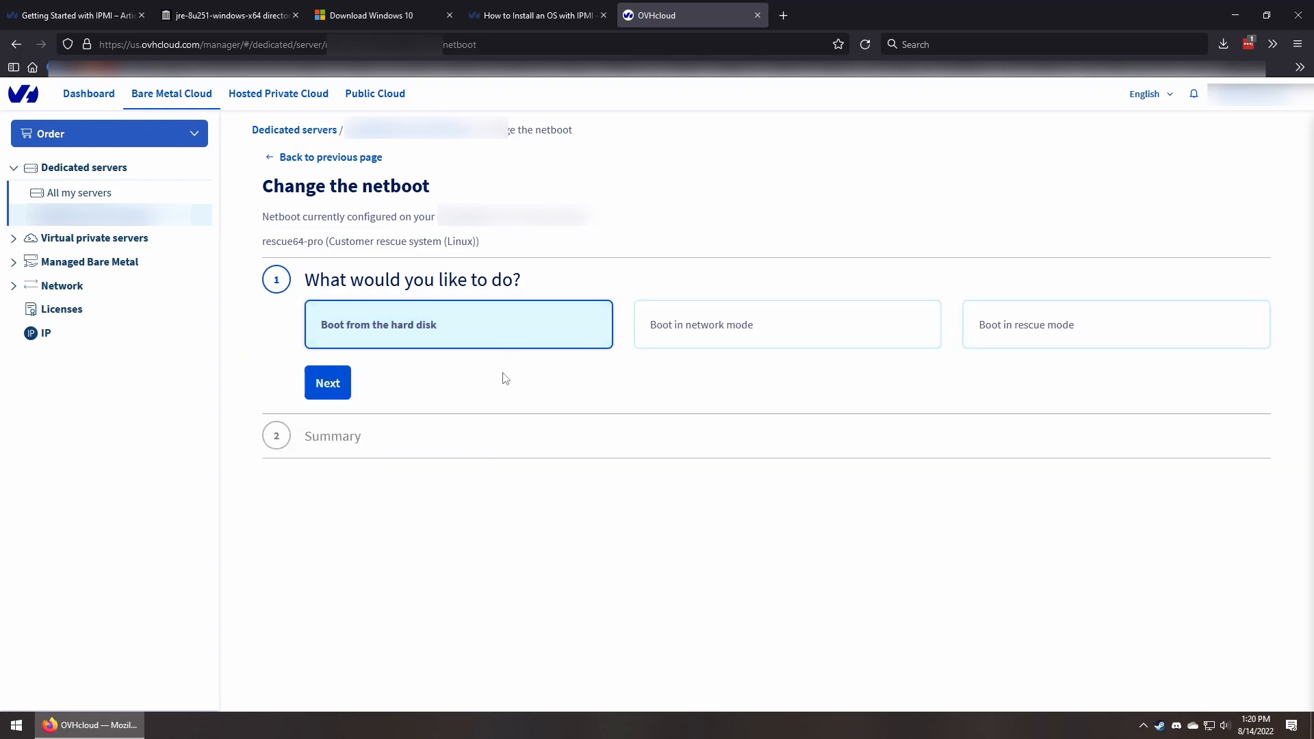
{"action": "left_click", "coordinate": [332, 385]}
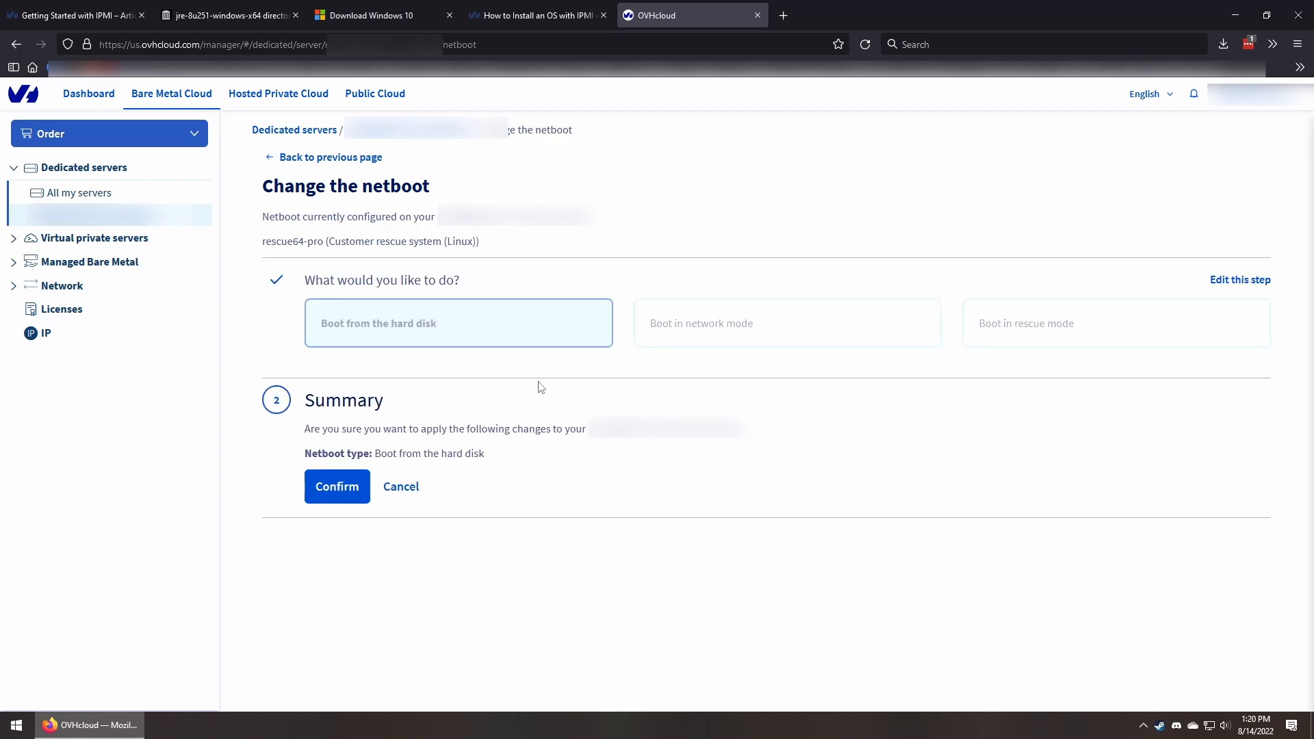
{"action": "left_click", "coordinate": [356, 490]}
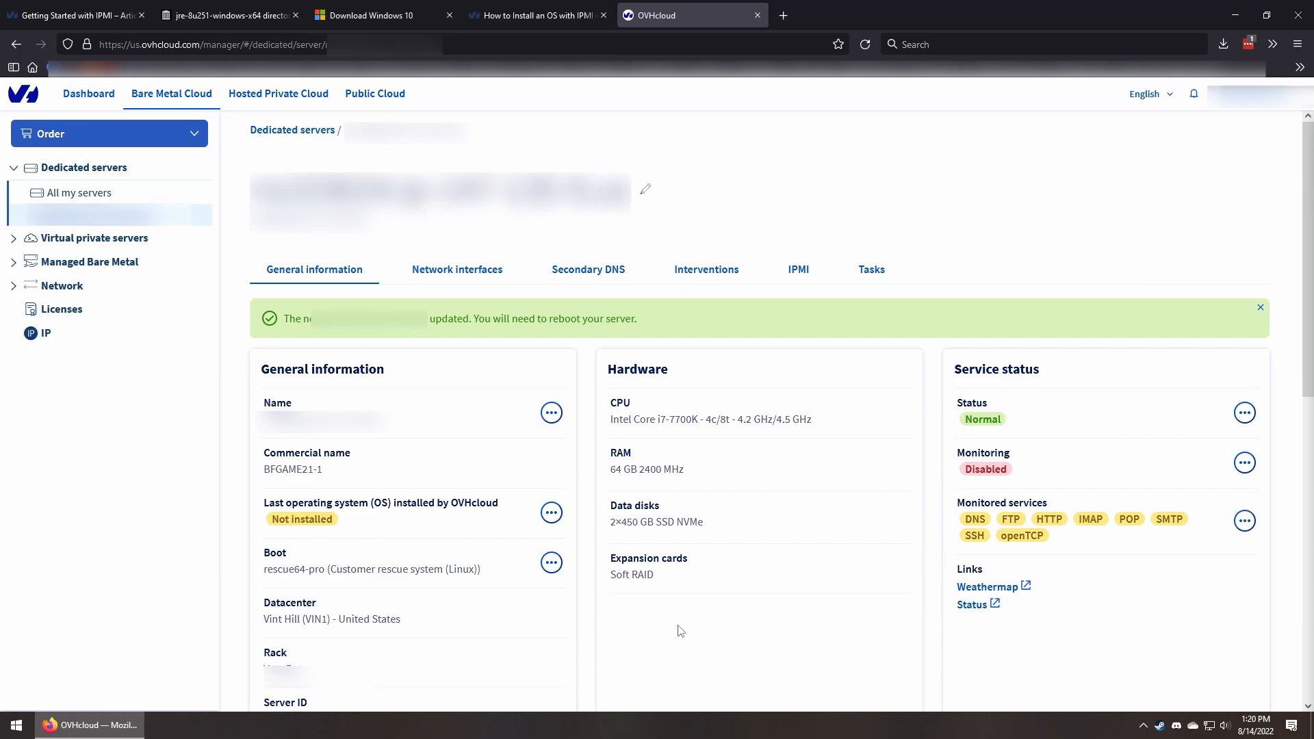
- Enable monitoring for the dedicated server
{"action": "left_click", "coordinate": [1250, 469]}
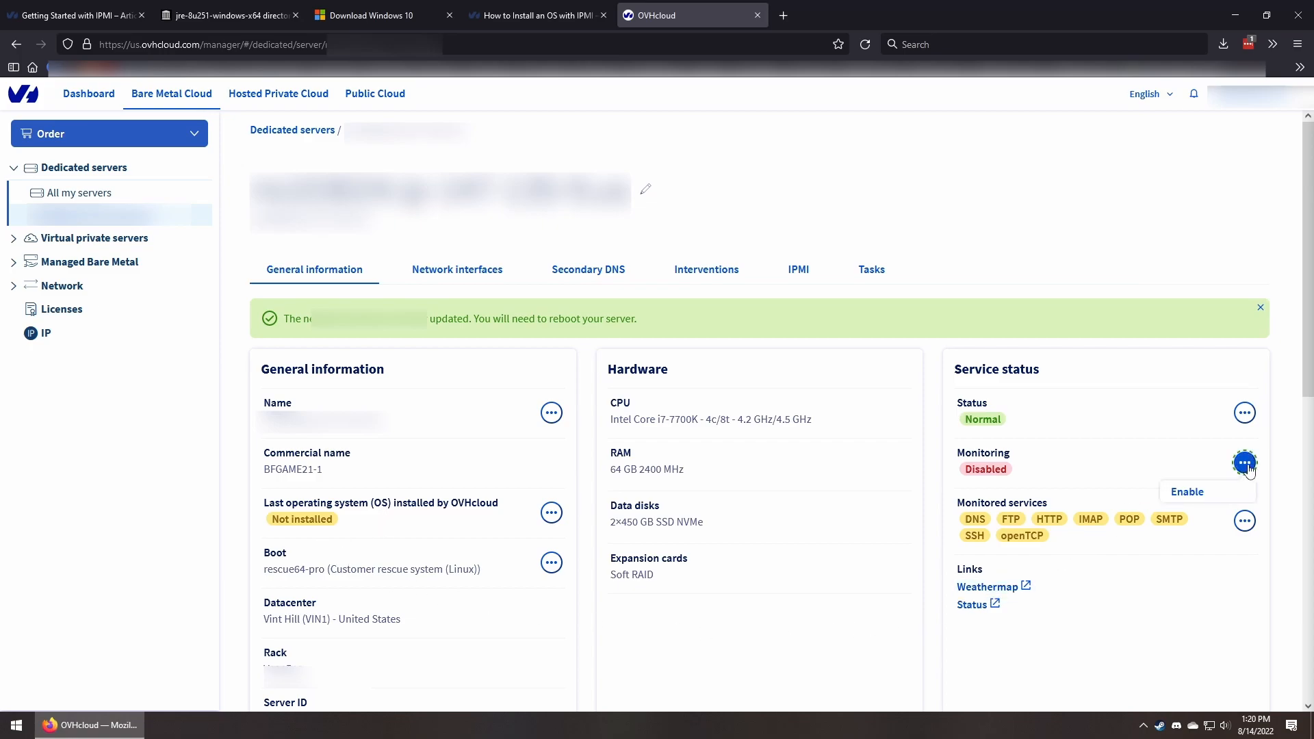
{"action": "left_click", "coordinate": [1187, 491]}
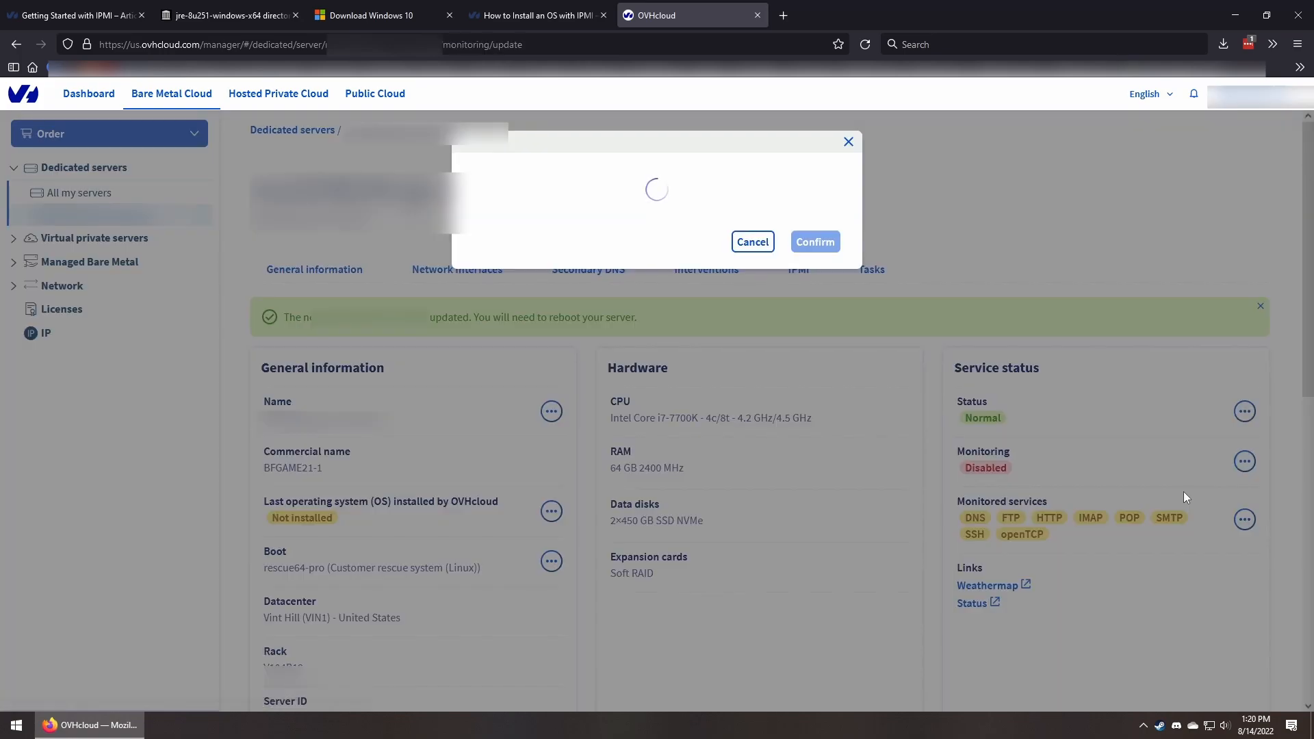
{"action": "left_click", "coordinate": [810, 266]}
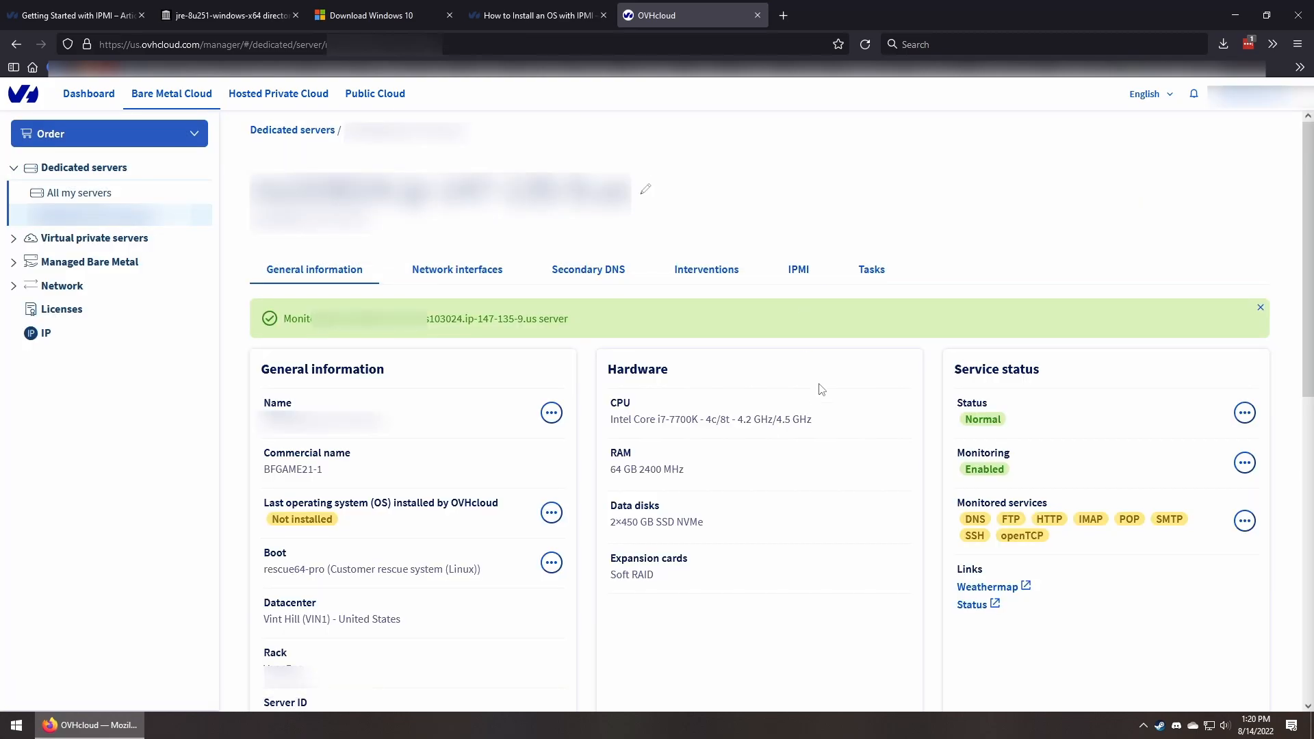
- Reboot the dedicated server from its service status and confirm the restart
{"action": "left_click", "coordinate": [1244, 412]}
{"action": "left_click", "coordinate": [1187, 442]}
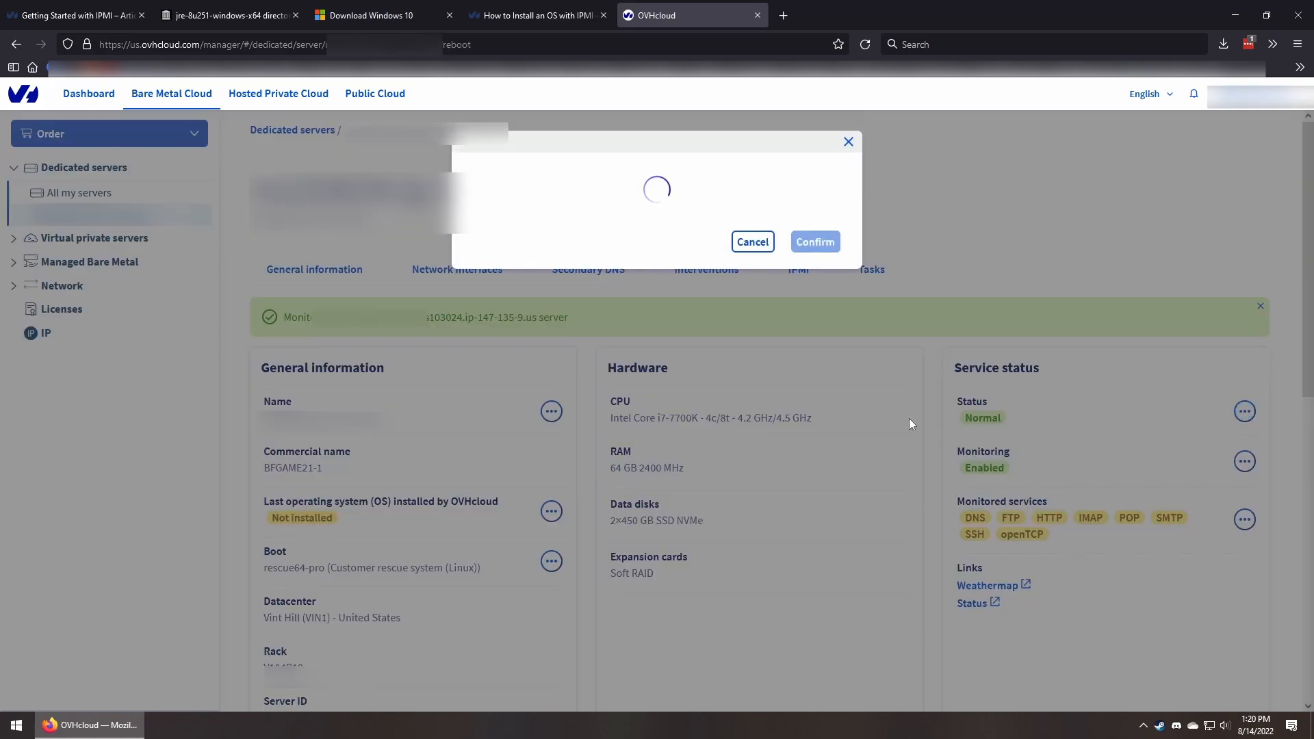
{"action": "left_click", "coordinate": [814, 244]}
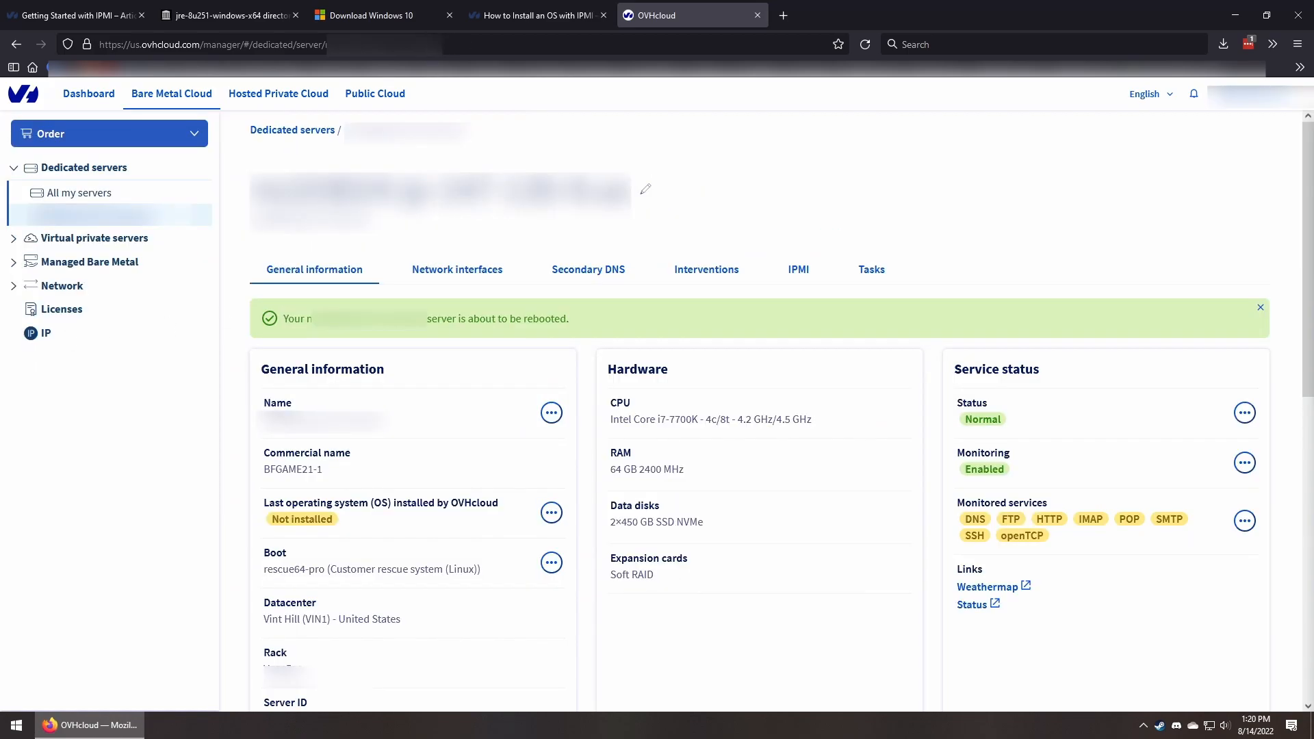